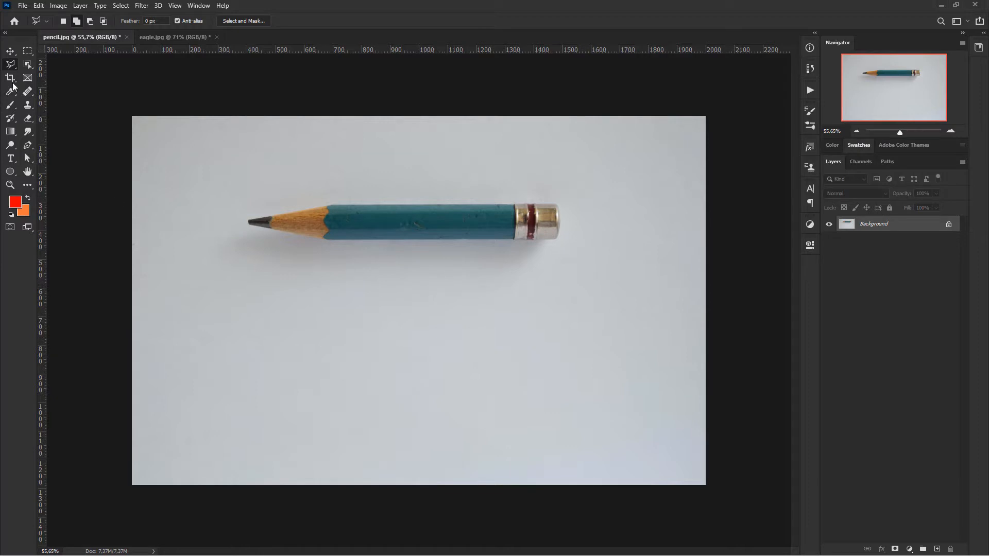
Select the pencil with the Quick Selection tool using a 15 px brush, and deselect it.
left_click(28, 64)
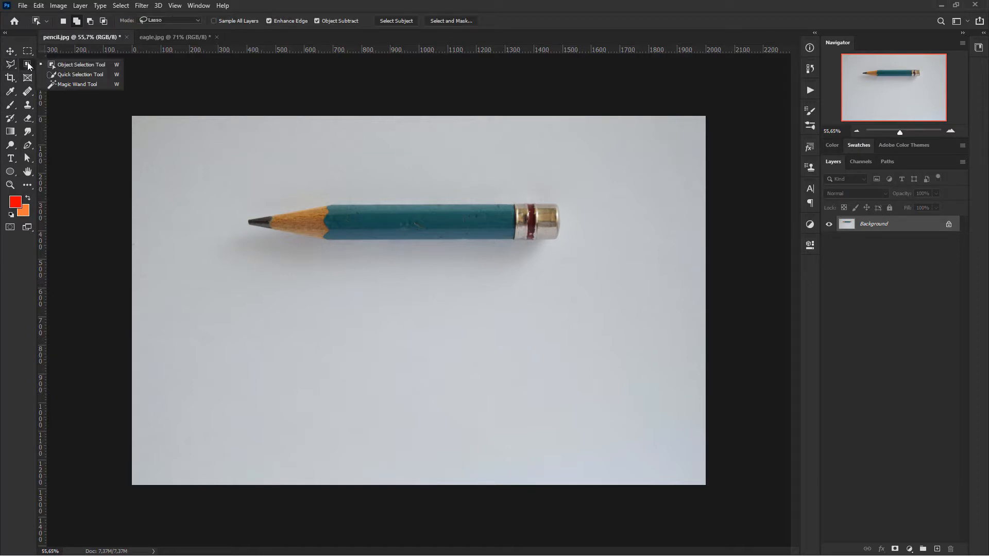
left_click(76, 74)
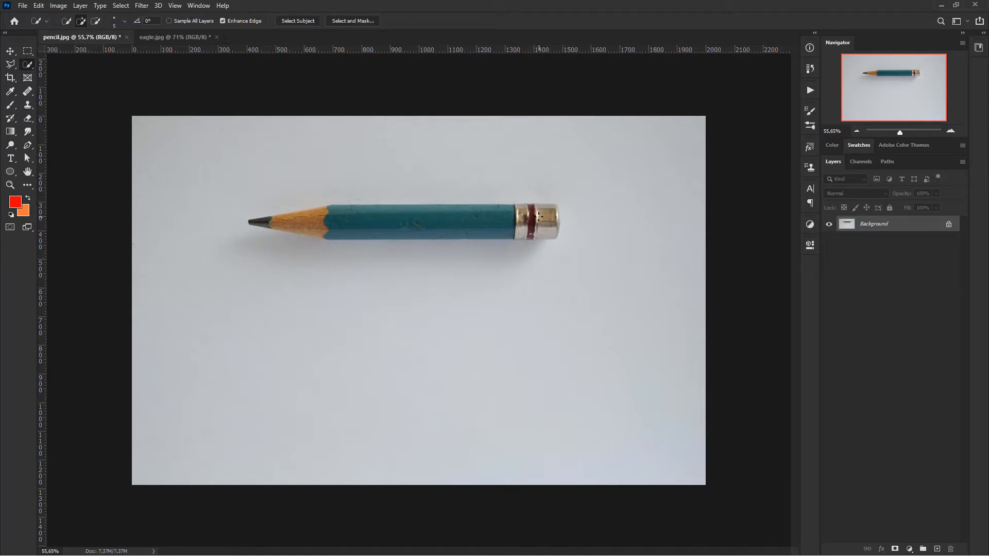
key("bracketright")
key("bracketright")
key("bracketright")
left_click_drag(548, 220, 459, 218)
left_click_drag(355, 219, 300, 221)
mouse_move(554, 212)
left_mouse_down()
mouse_move(558, 227)
mouse_move(541, 238)
mouse_move(512, 234)
left_mouse_up()
key("ctrl+d")
Select the light background with the Magic Wand tool at tolerance 30 without Contiguous, and clear the selection.
right_click(27, 64)
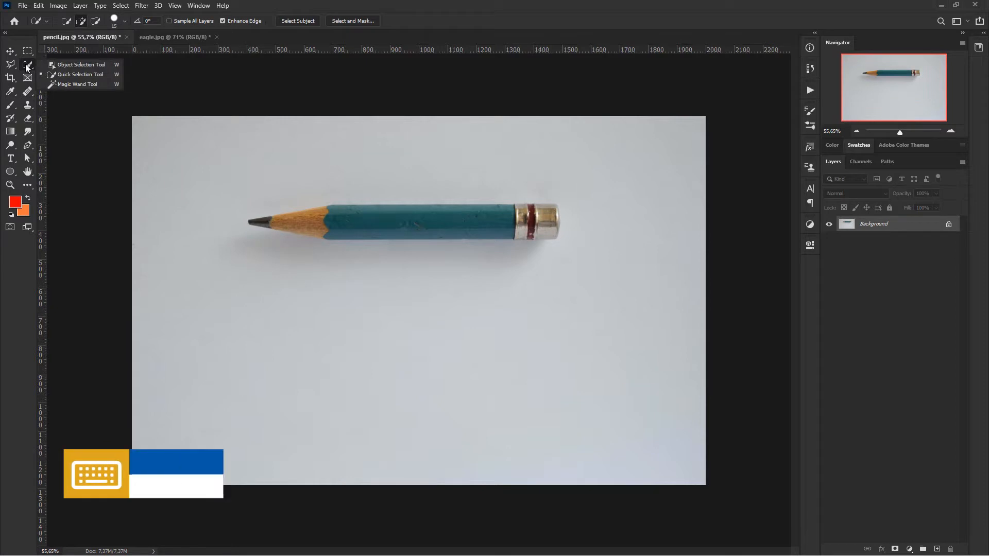
left_click(77, 85)
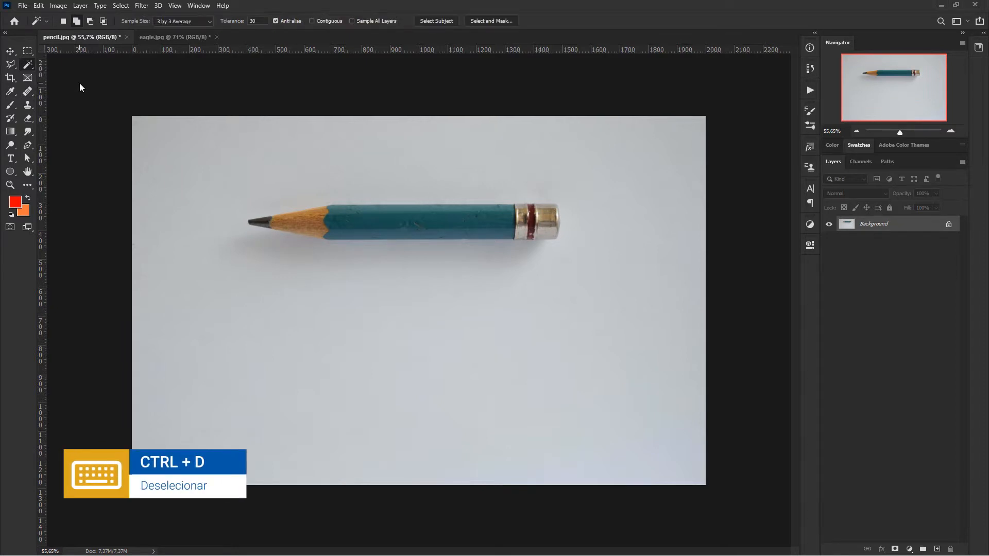
left_click(483, 166)
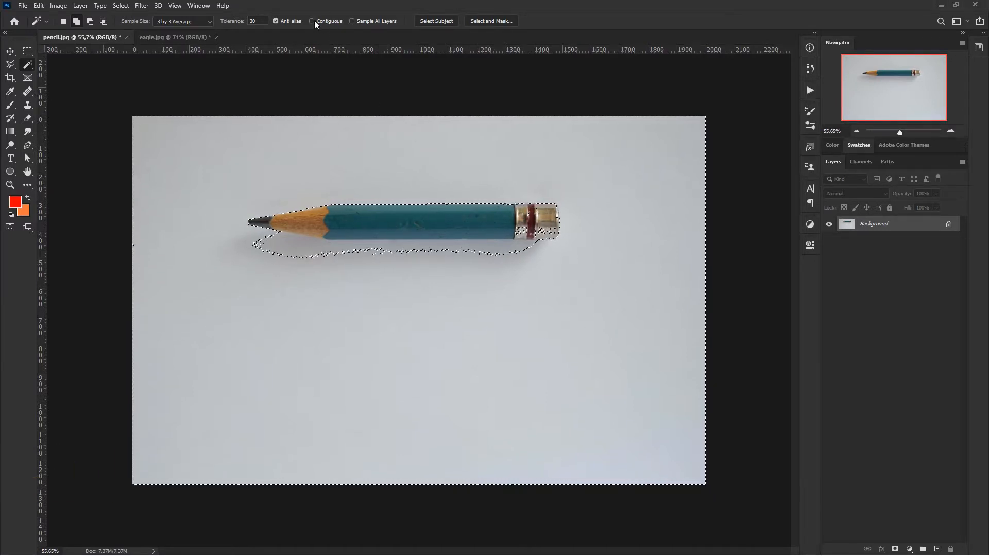
key("ctrl+d")
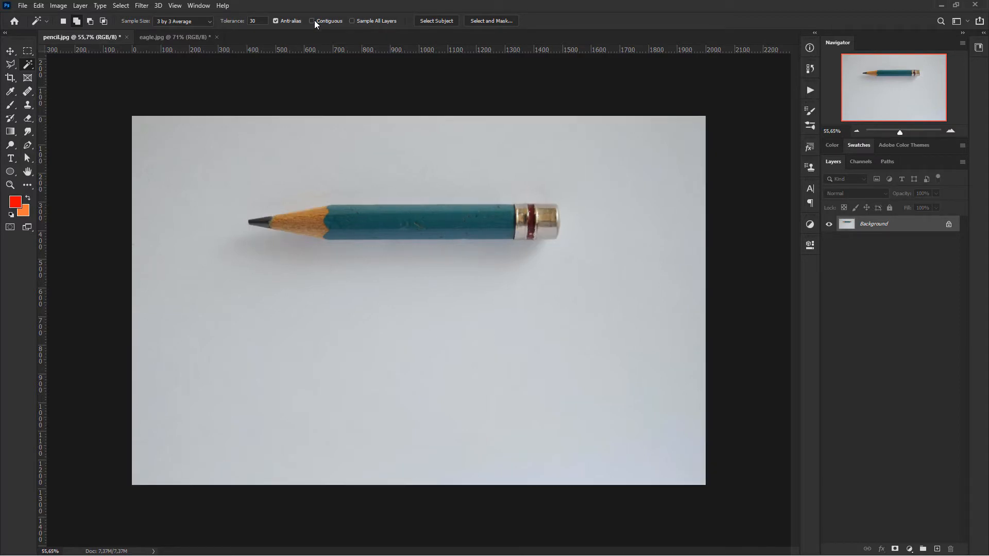
Enable Contiguous, set the tolerance to 40 and select the background with its shadow area in add-to-selection mode using the Magic Wand.
left_click(312, 21)
left_click(264, 20)
left_click(607, 348)
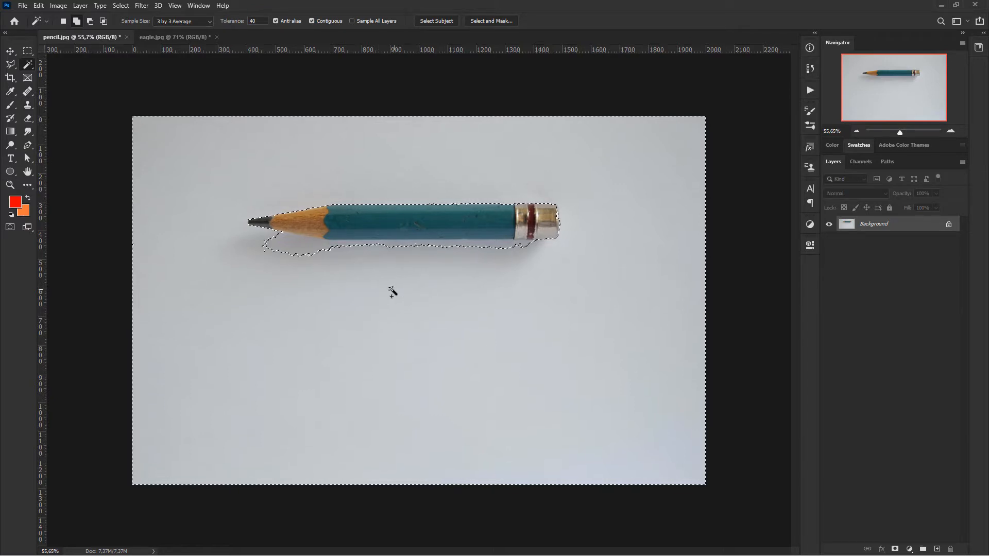
left_click(76, 23)
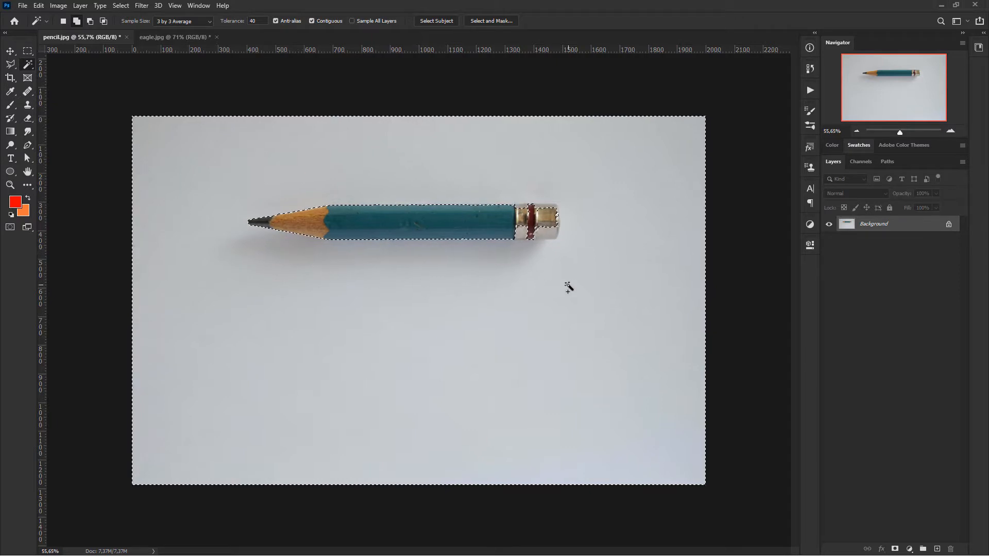
Subtract the pencil's metal eraser end from the background selection with the Lasso tool, and deselect everything.
scroll(569, 217, "up", 3)
scroll(569, 216, "up", 1)
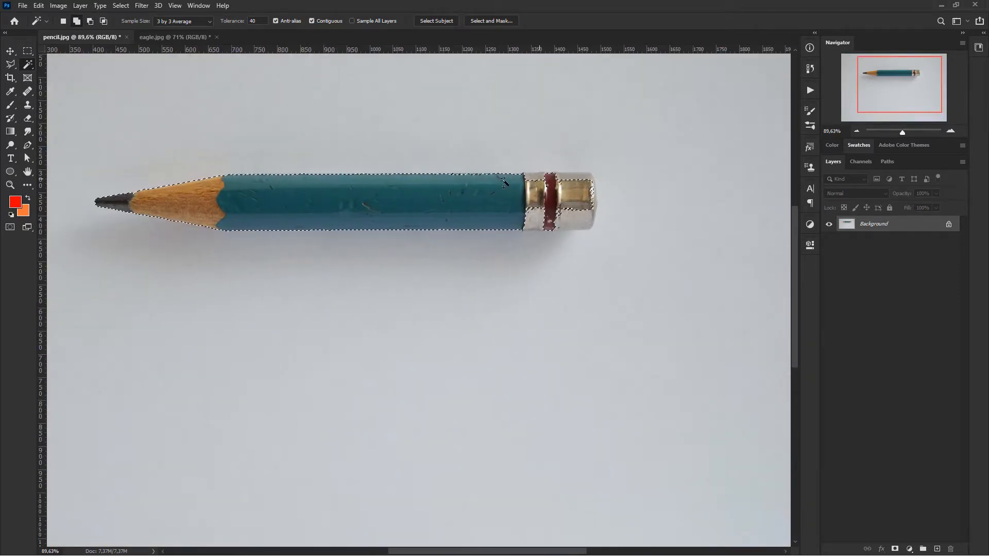
left_click(14, 66)
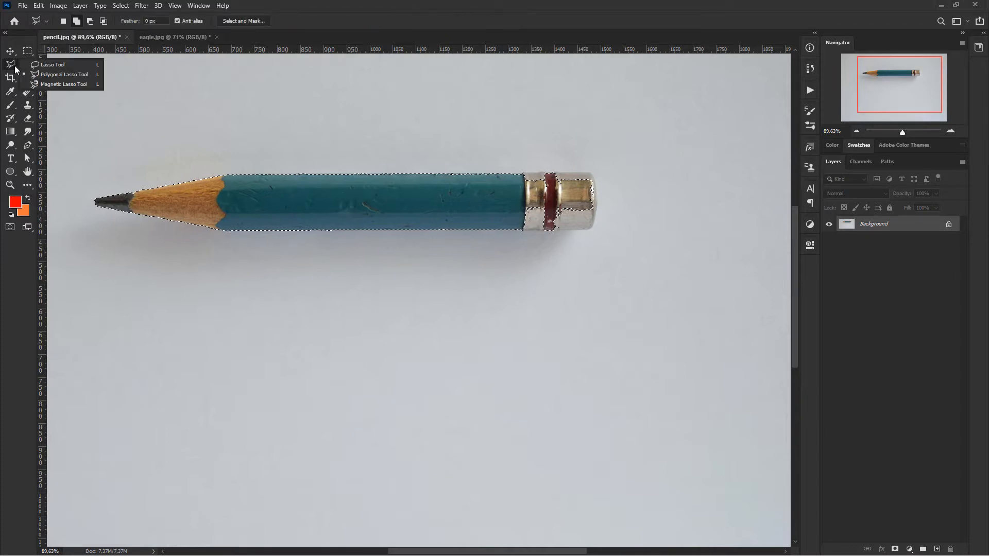
left_click(43, 64)
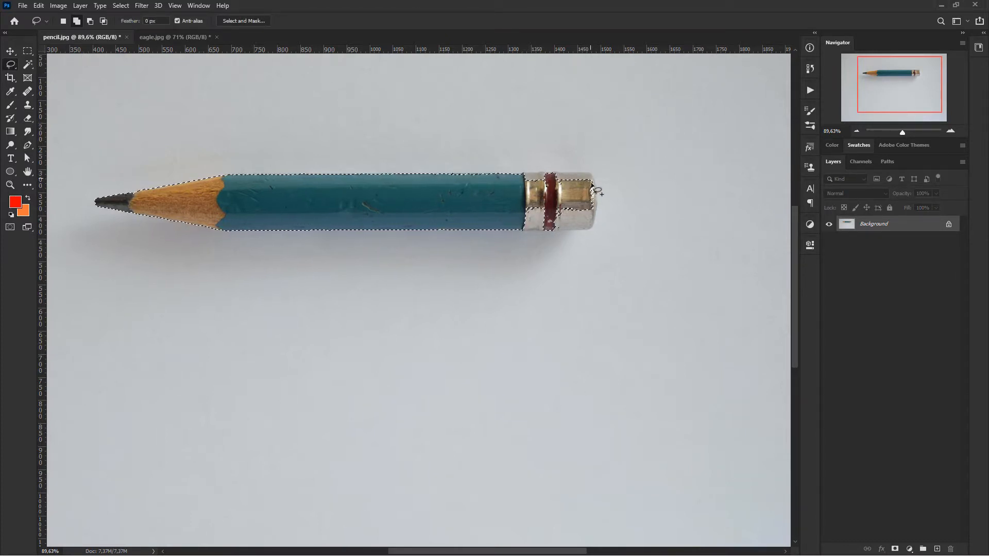
left_click(89, 21)
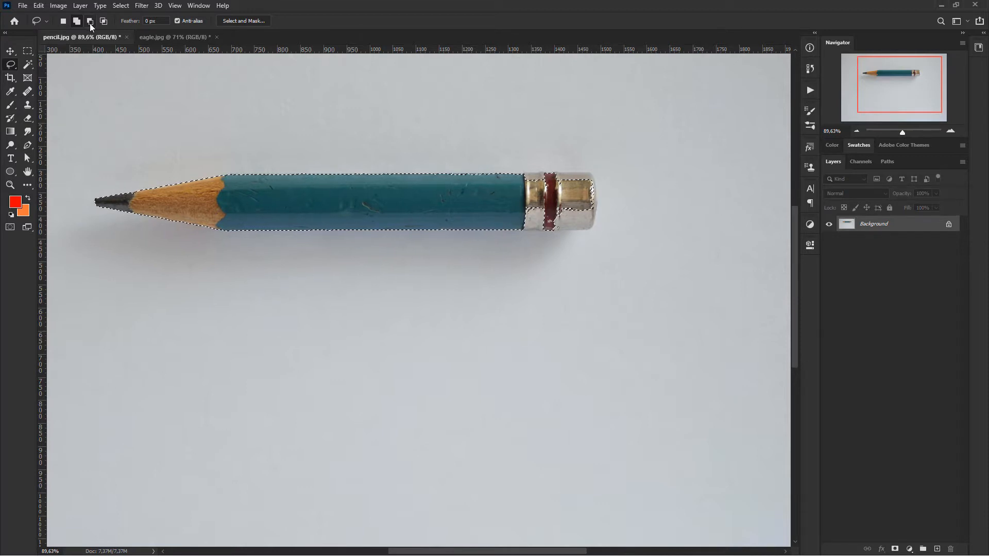
mouse_move(566, 208)
left_mouse_down()
mouse_move(515, 179)
mouse_move(588, 178)
mouse_move(597, 196)
mouse_move(594, 222)
mouse_move(582, 232)
mouse_move(521, 232)
mouse_move(516, 203)
mouse_move(562, 178)
left_mouse_up()
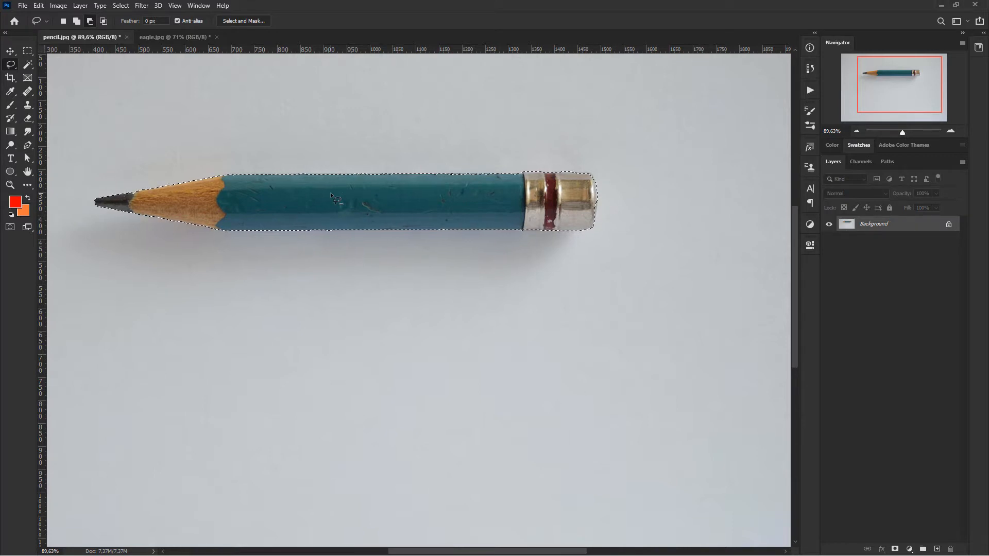
key("ctrl+d")
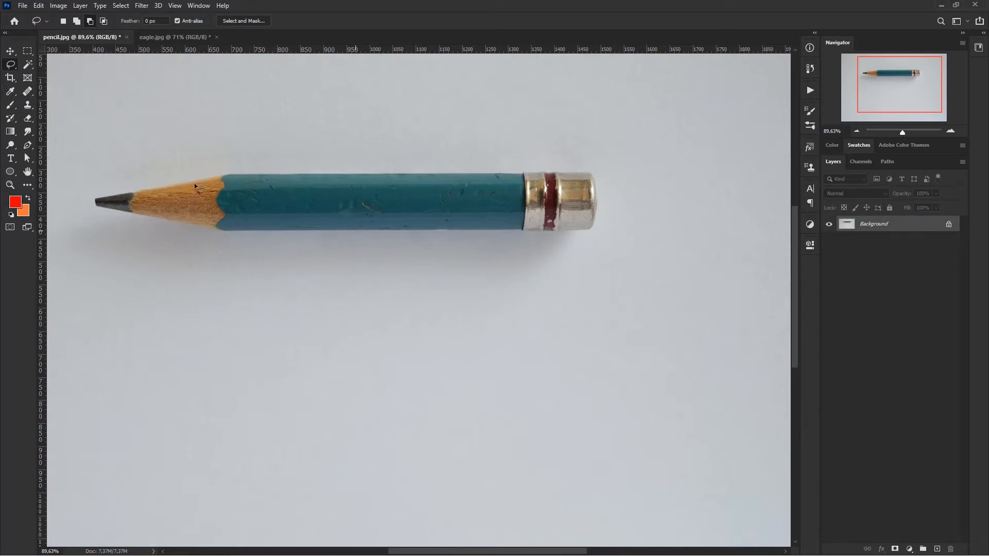
key("ctrl+0")
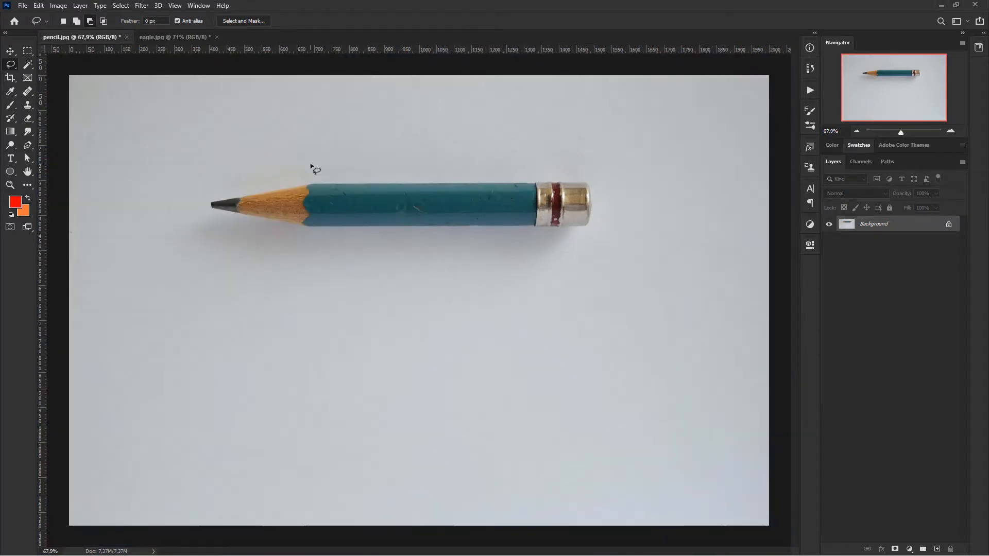
Select the whole pencil with the Object Selection tool in Rectangle mode.
left_click(29, 66)
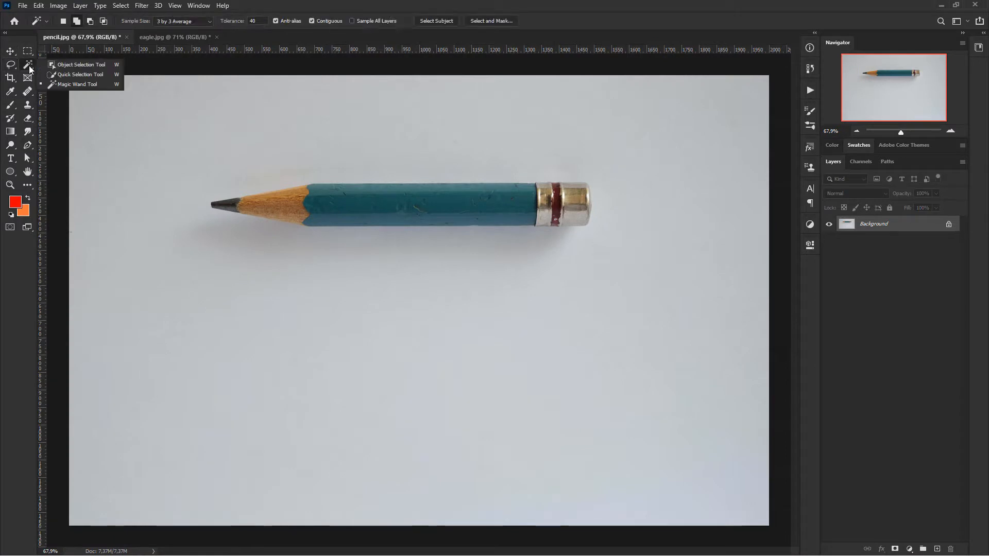
left_click(87, 64)
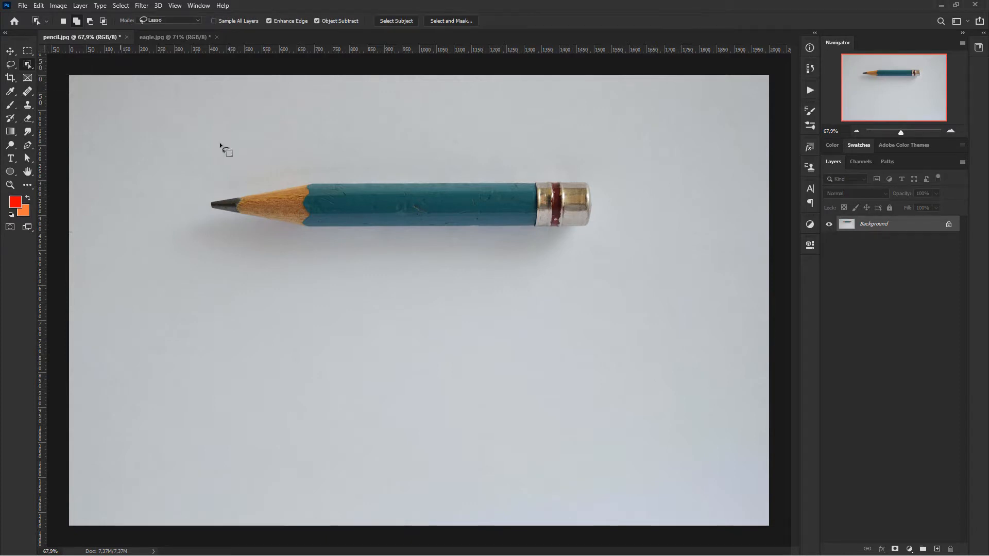
left_click(150, 20)
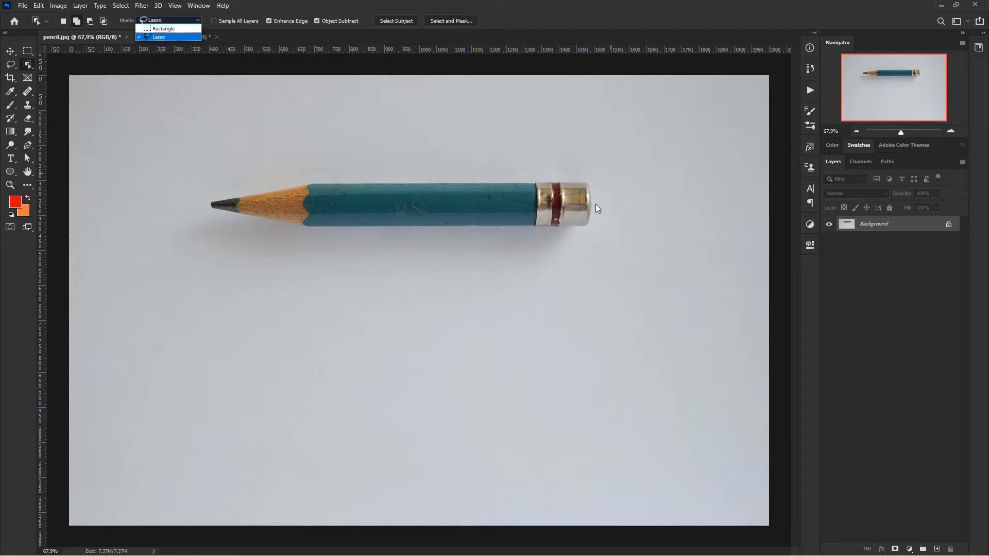
left_click(159, 30)
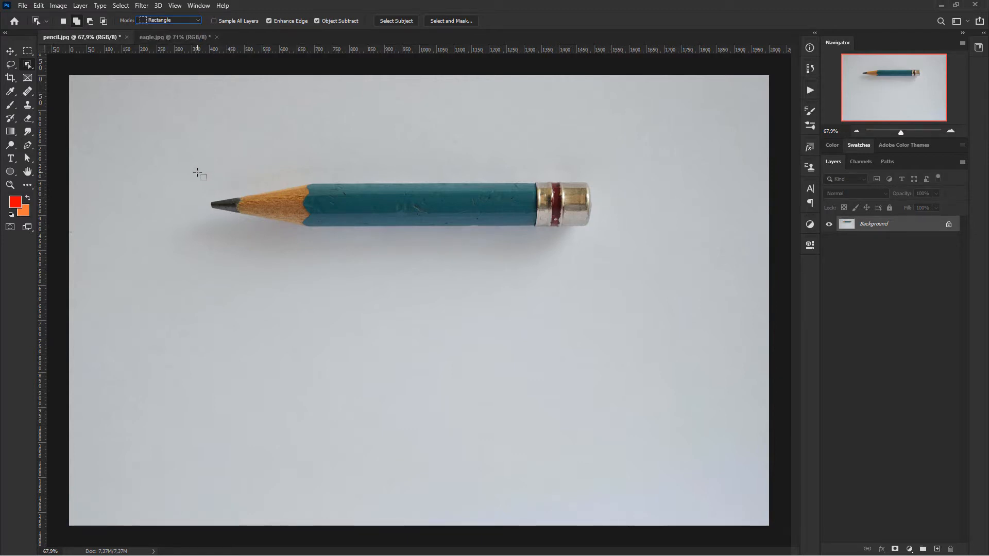
mouse_move(196, 172)
left_mouse_down()
mouse_move(274, 224)
mouse_move(607, 239)
mouse_move(593, 230)
left_mouse_up()
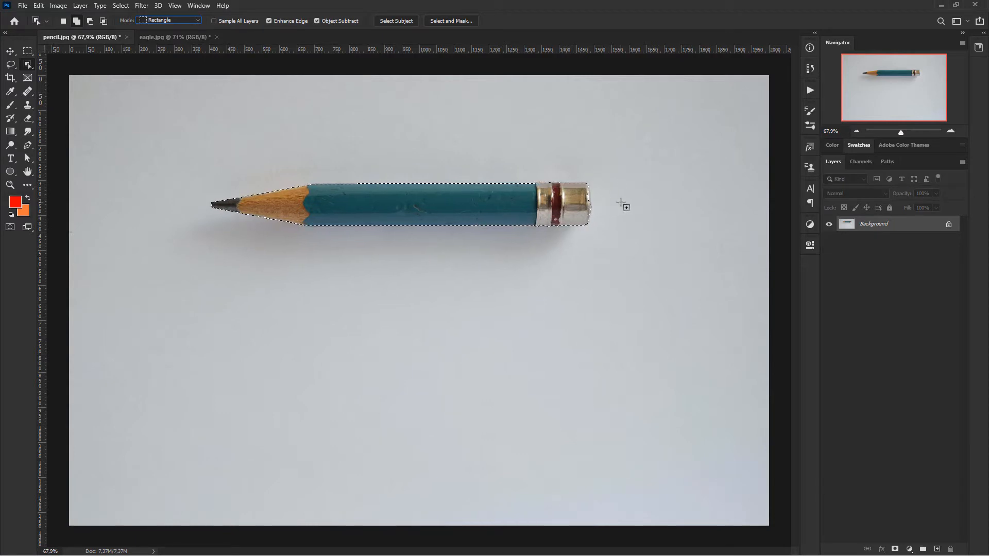
Add the missed edge of the metal eraser end to the selection with the Polygonal Lasso tool, and deselect.
left_click(10, 65)
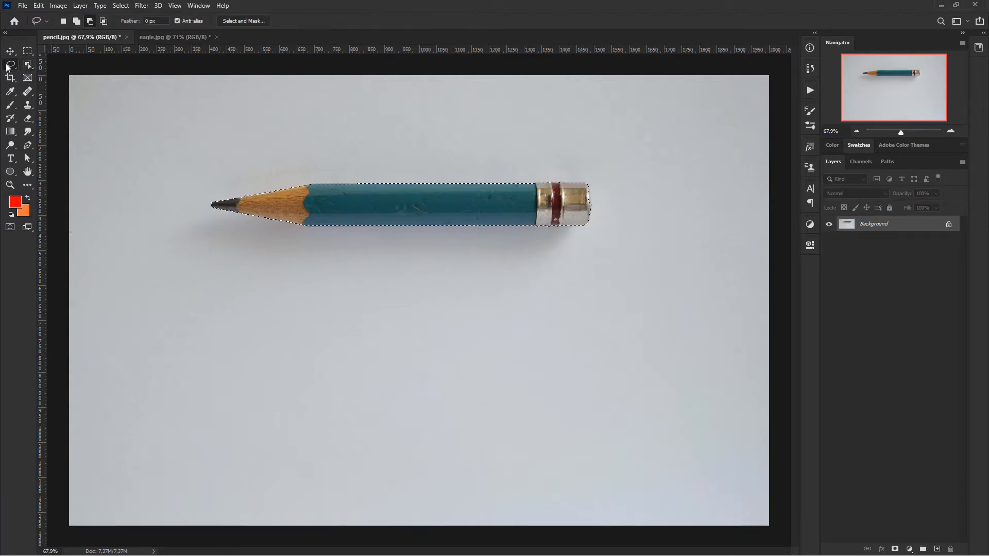
right_click(10, 65)
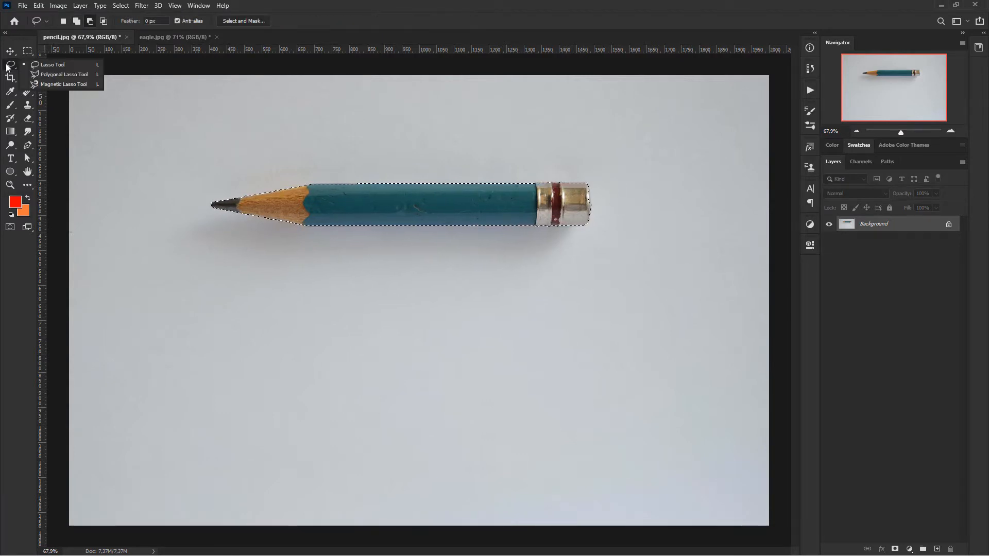
left_click(53, 77)
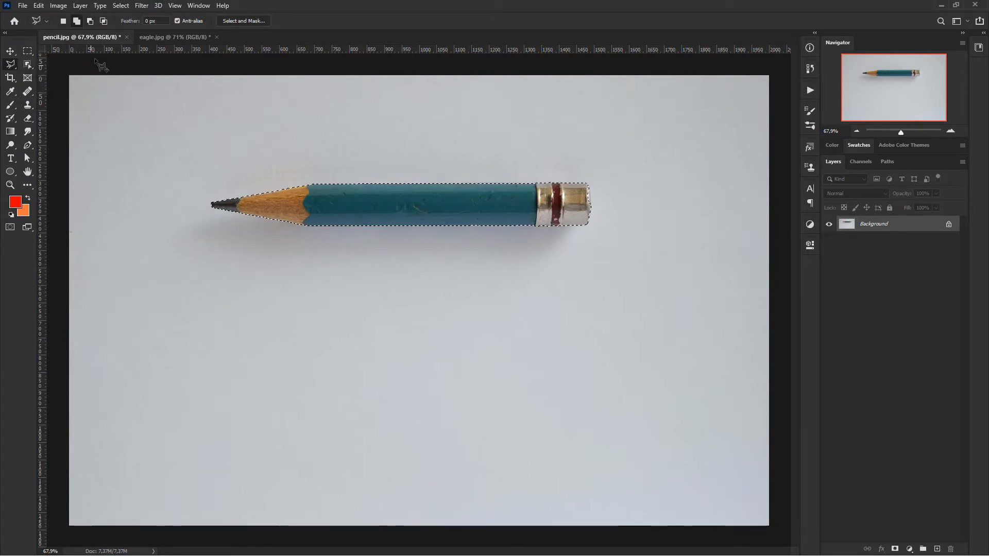
scroll(599, 195, "up", 6)
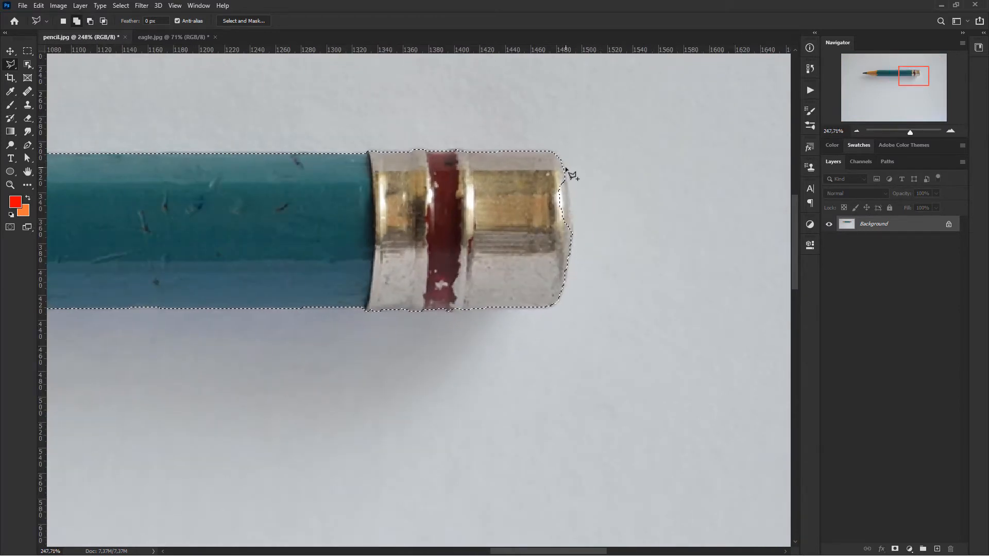
left_click(572, 239)
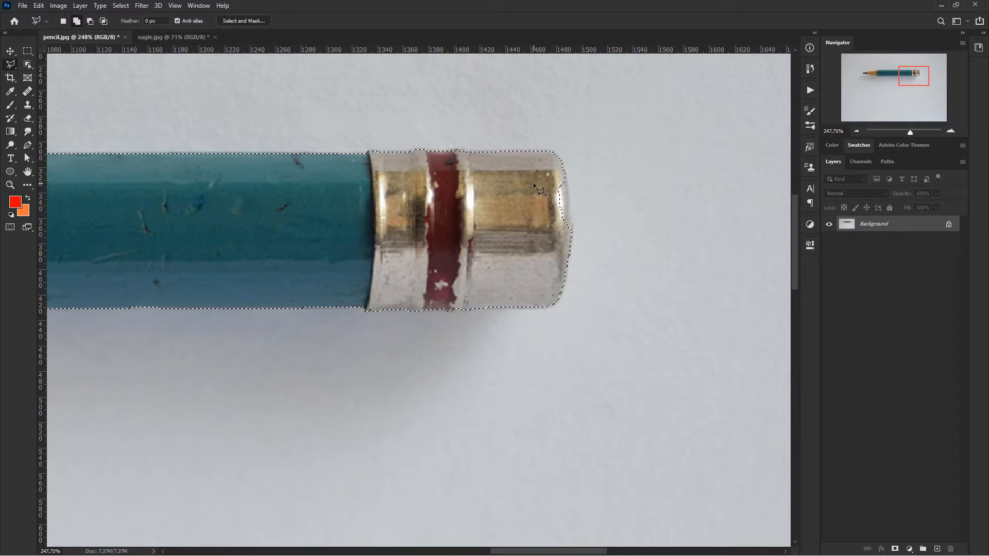
scroll(588, 335, "down", 6)
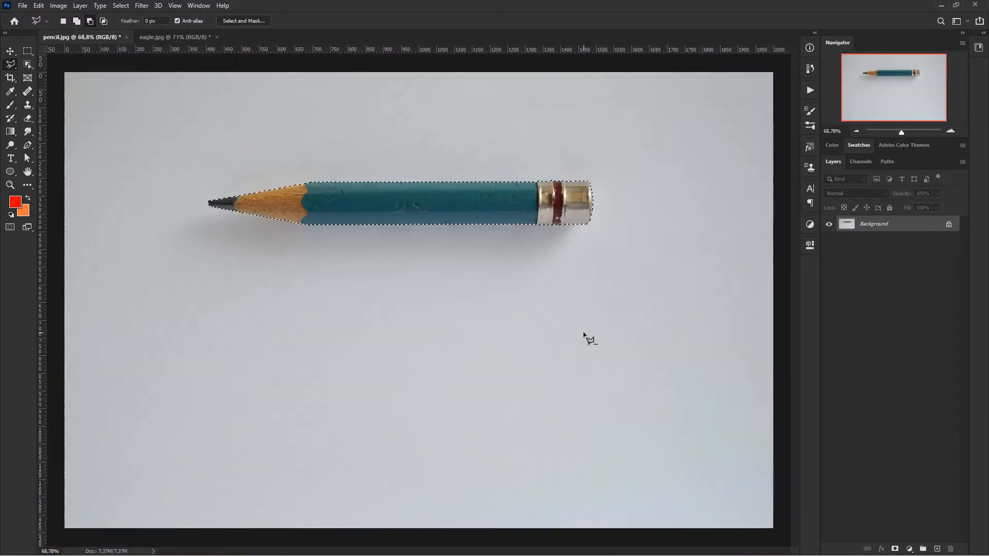
scroll(536, 243, "up", 1)
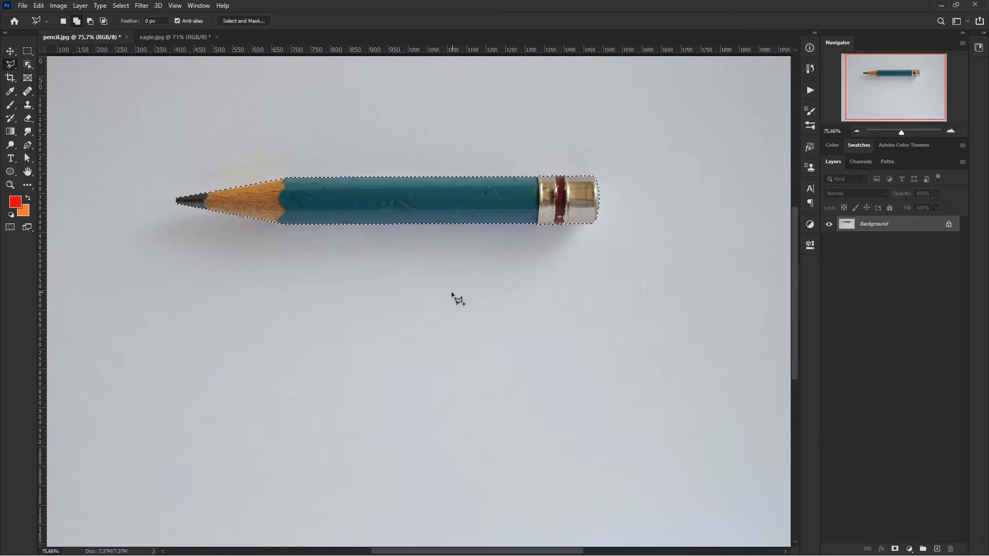
key("ctrl+d")
Select the pencil automatically with the Object Selection tool's Select Subject command.
left_click(27, 64)
right_click(26, 64)
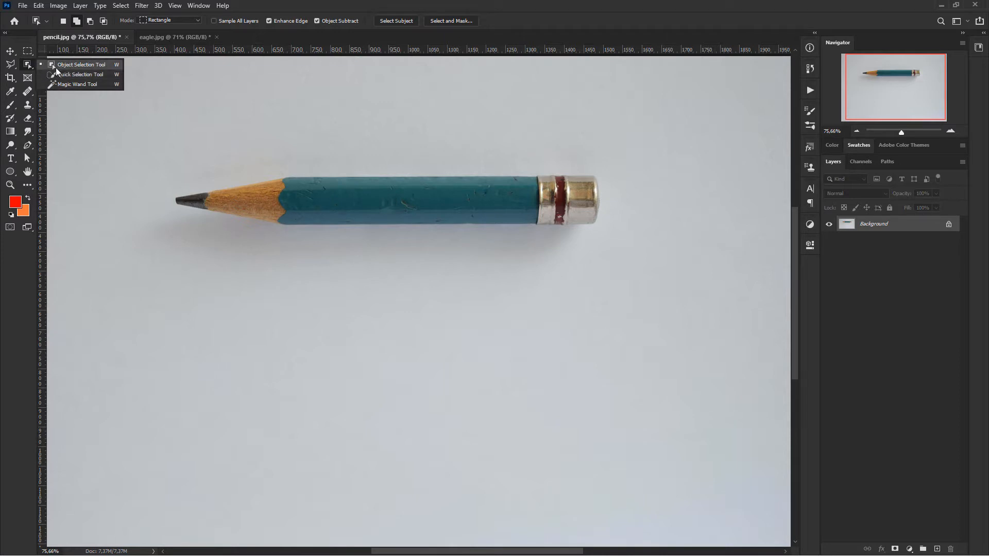
left_click(29, 67)
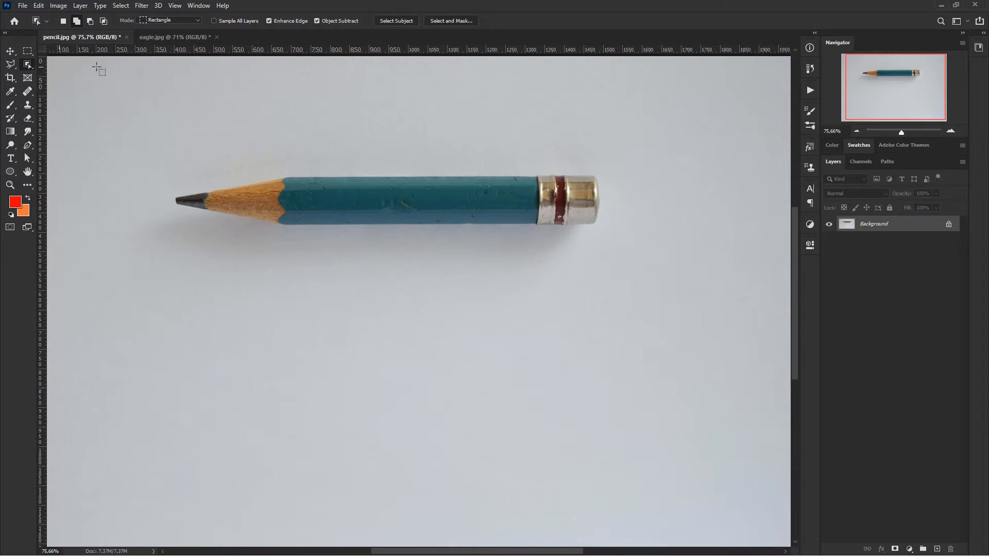
left_click(395, 23)
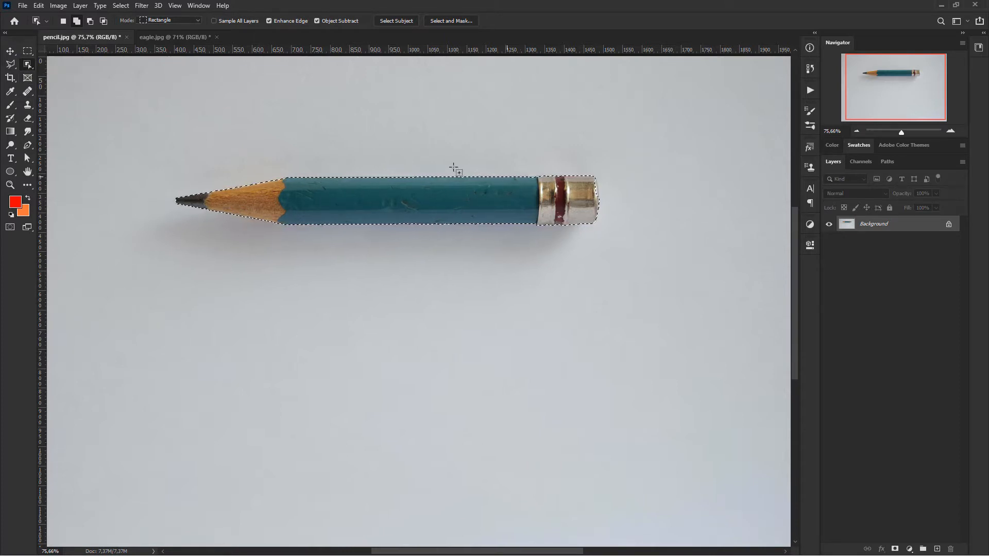
Correct the selection edge at the metal eraser end with the Polygonal Lasso tool in add-to-selection mode.
left_click(9, 65)
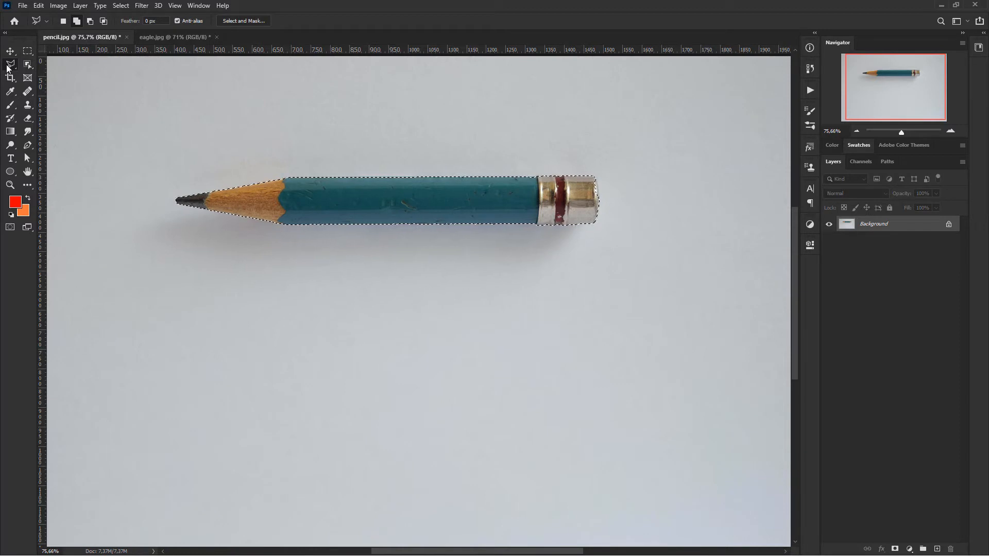
scroll(613, 183, "up", 5, "alt")
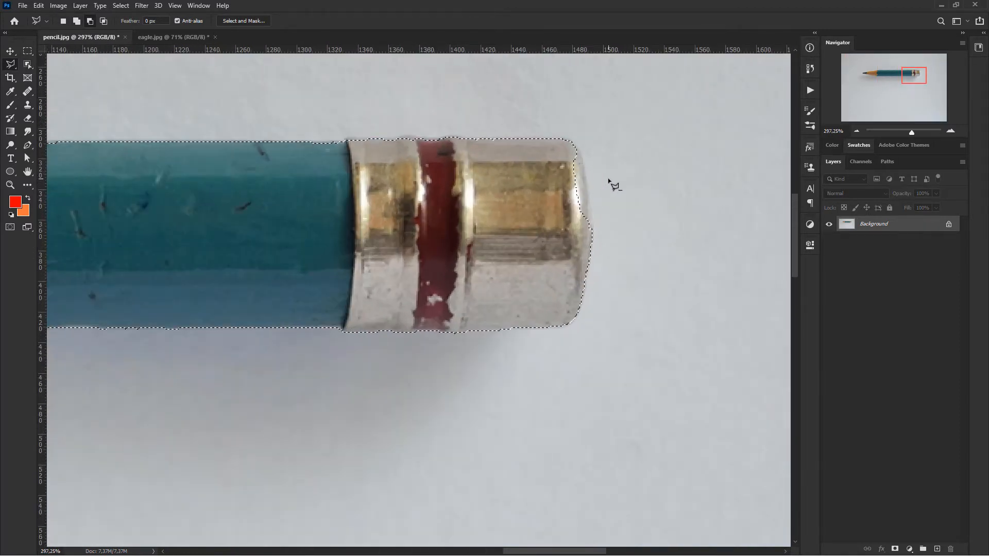
left_click(76, 21)
scroll(522, 212, "down", 6, "alt")
scroll(522, 212, "up", 2, "alt")
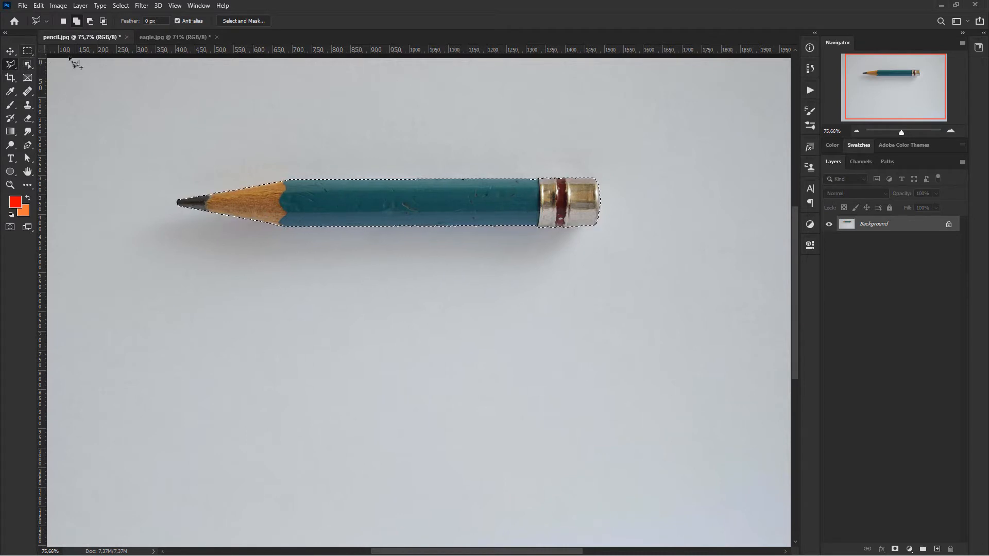
Open the pencil selection in Select and Mask, preview it with Marching Ants, and show it On Black at 100% opacity.
left_click(247, 20)
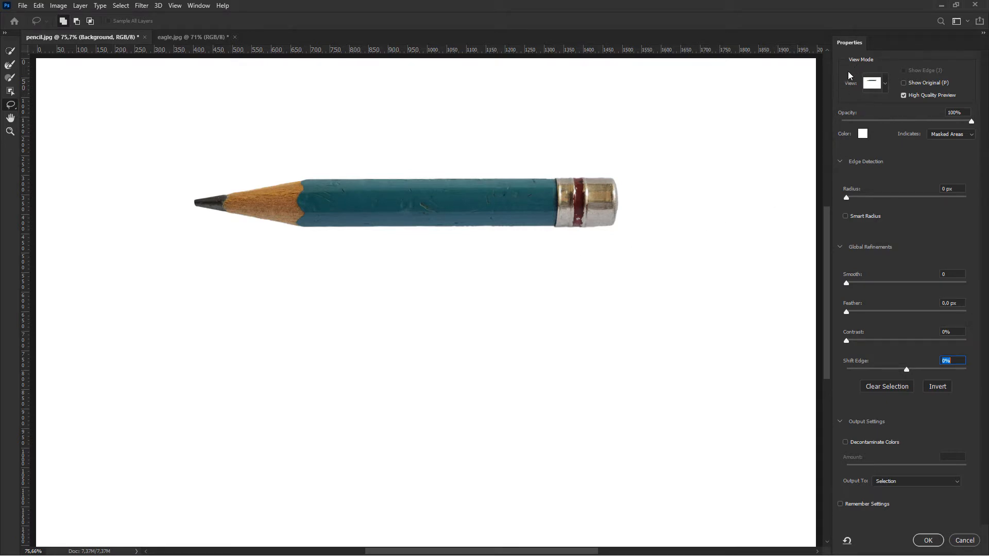
left_click(885, 84)
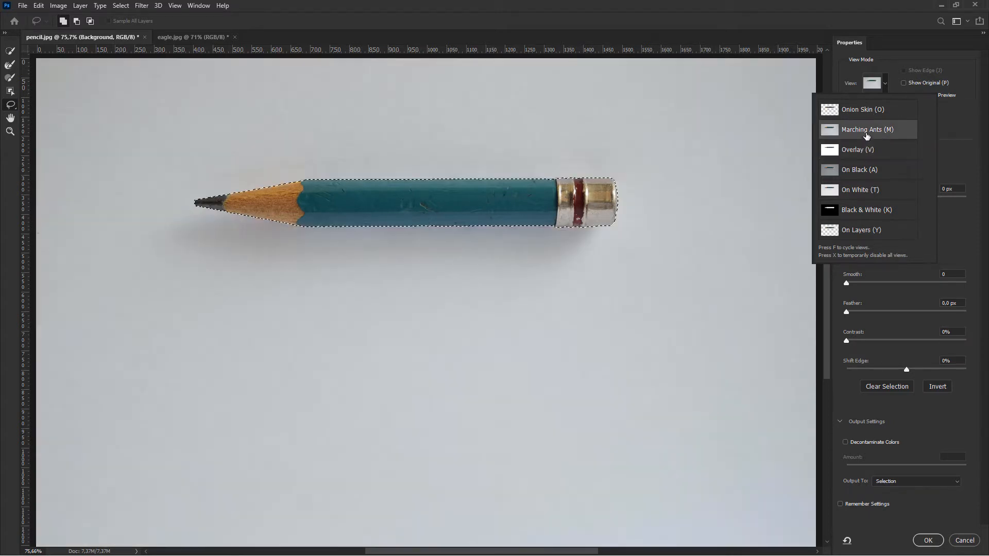
left_click(866, 132)
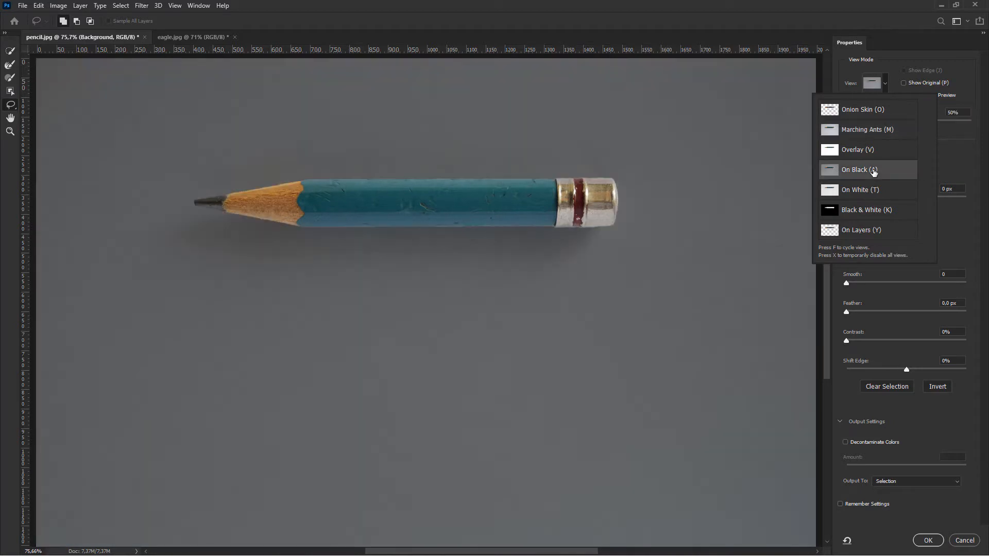
left_click(865, 170)
left_click(964, 156)
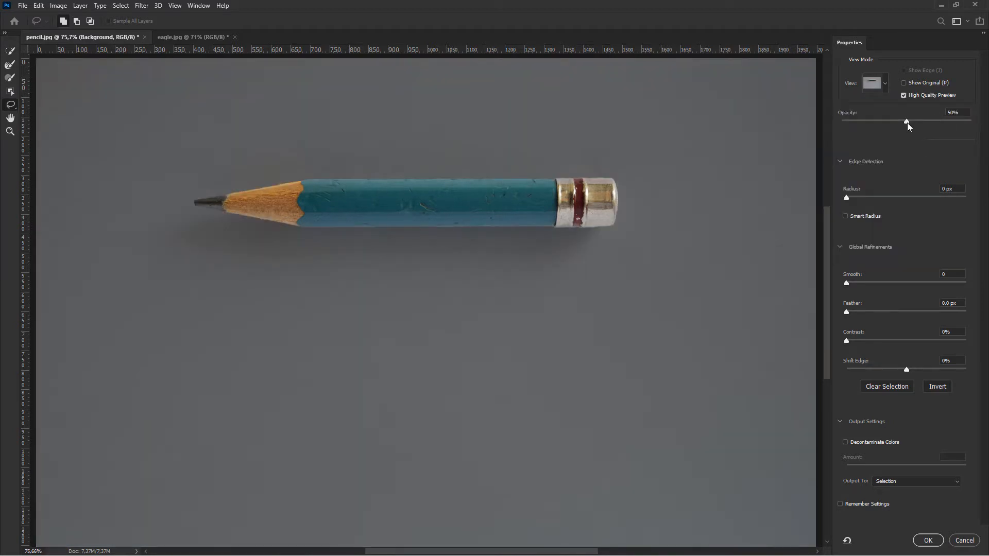
left_click_drag(907, 122, 972, 123)
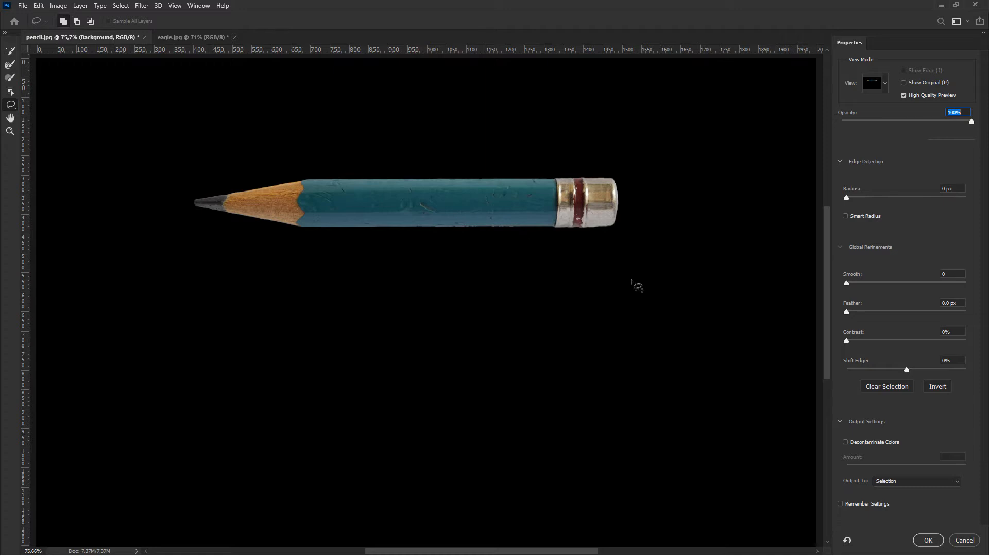
Preview the selection in the On White, Black & White and On Layers views, and switch to the Overlay view.
left_click(885, 84)
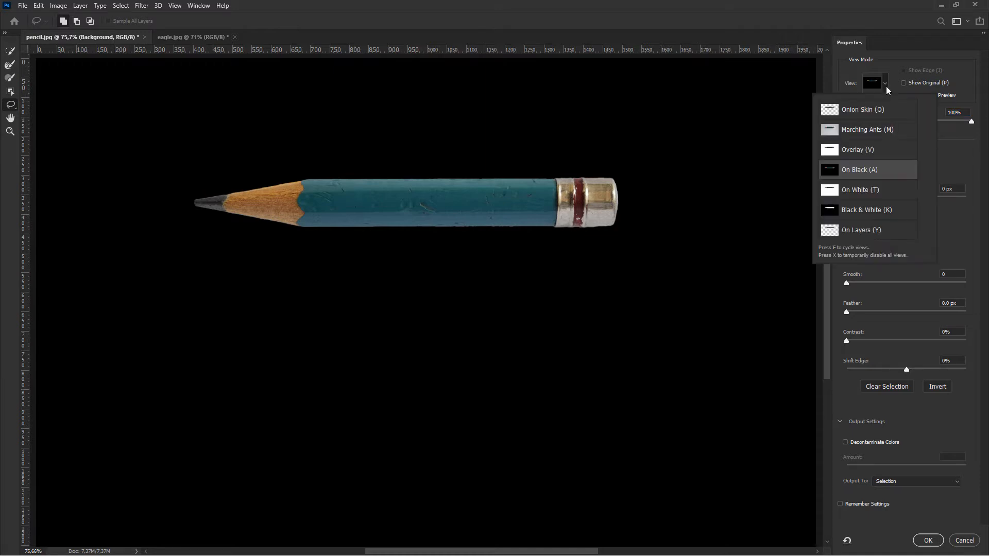
left_click(871, 192)
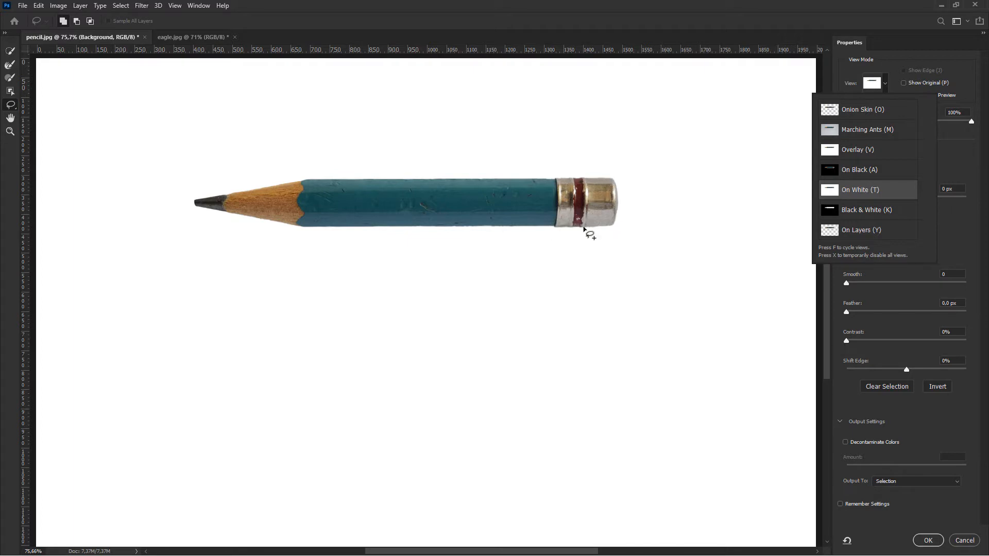
left_click(868, 215)
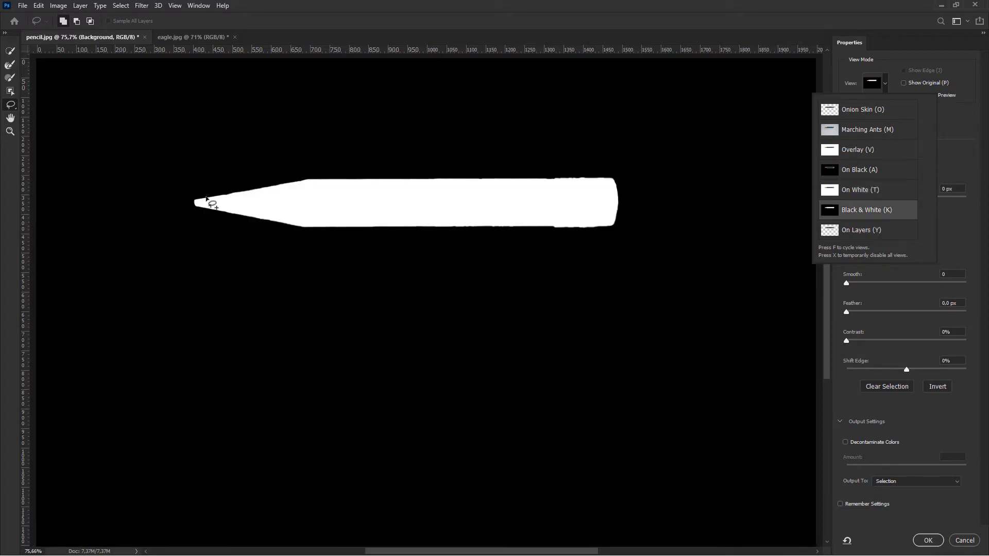
left_click(884, 230)
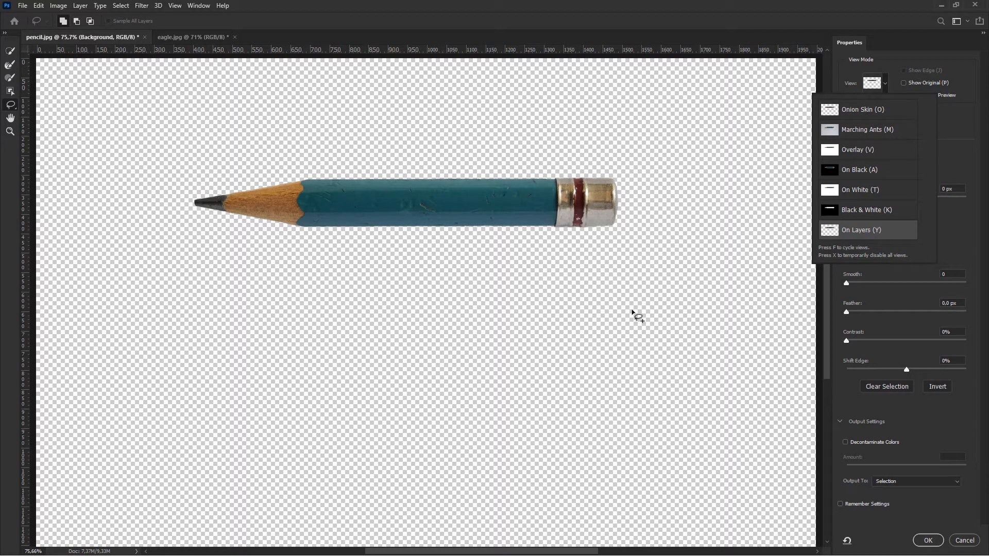
left_click(855, 150)
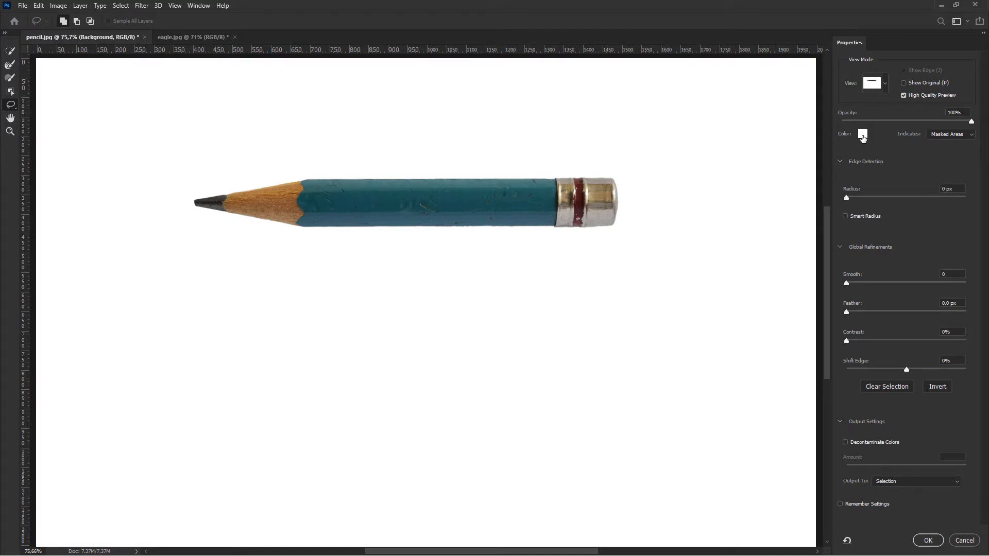
Change the overlay color of the masked areas to dark blue 042946.
left_click(863, 135)
mouse_move(469, 435)
left_mouse_down()
mouse_move(489, 393)
mouse_move(522, 384)
mouse_move(522, 423)
mouse_move(485, 466)
mouse_move(517, 462)
left_mouse_up()
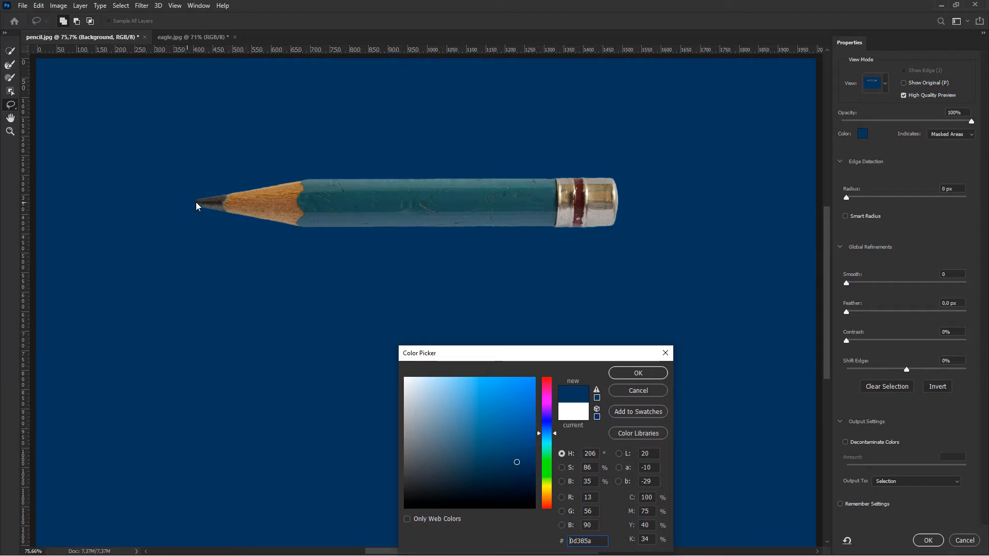
left_click(527, 468)
left_click(529, 473)
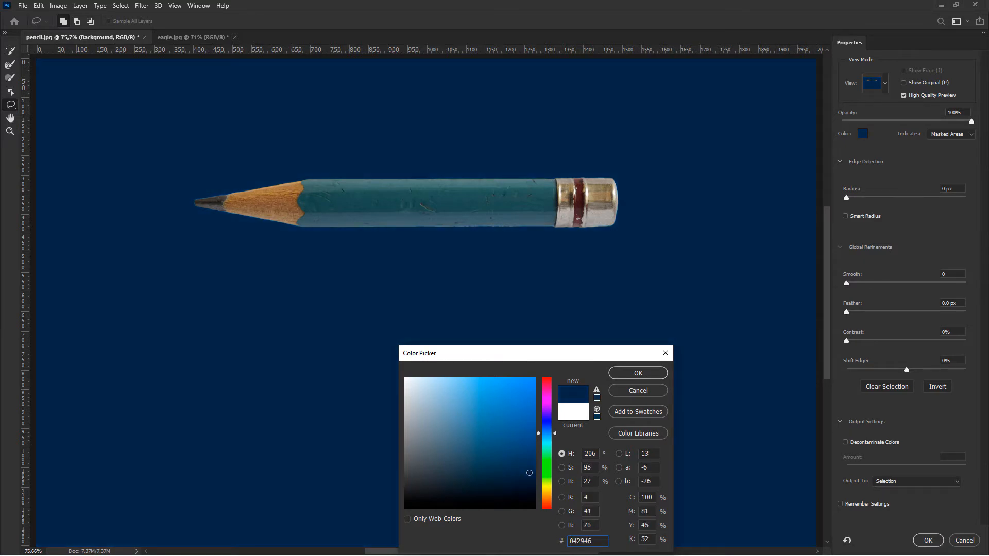
left_click(637, 373)
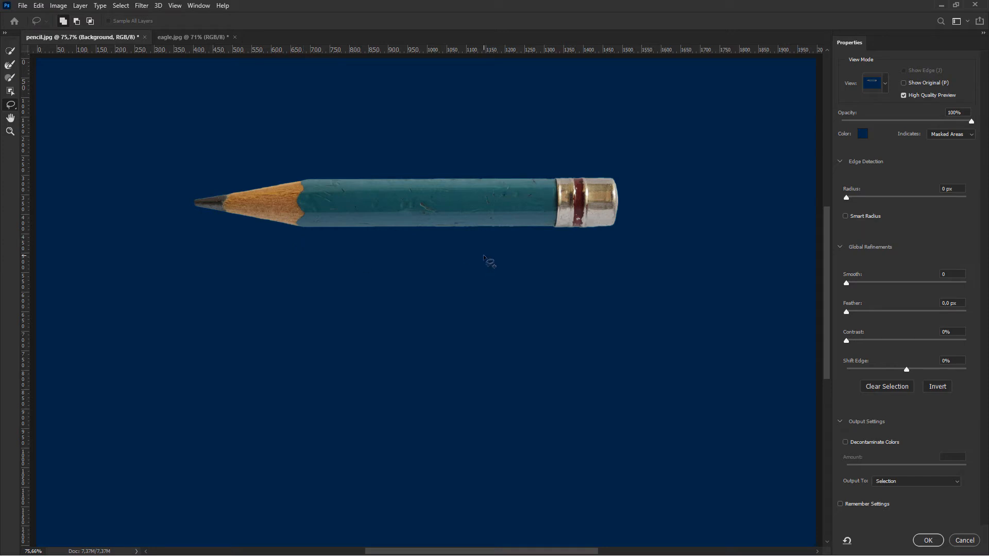
Inspect the pencil's cut-out edge up close from the tip to the metal eraser end.
key("shift")
scroll(268, 222, "up", 4)
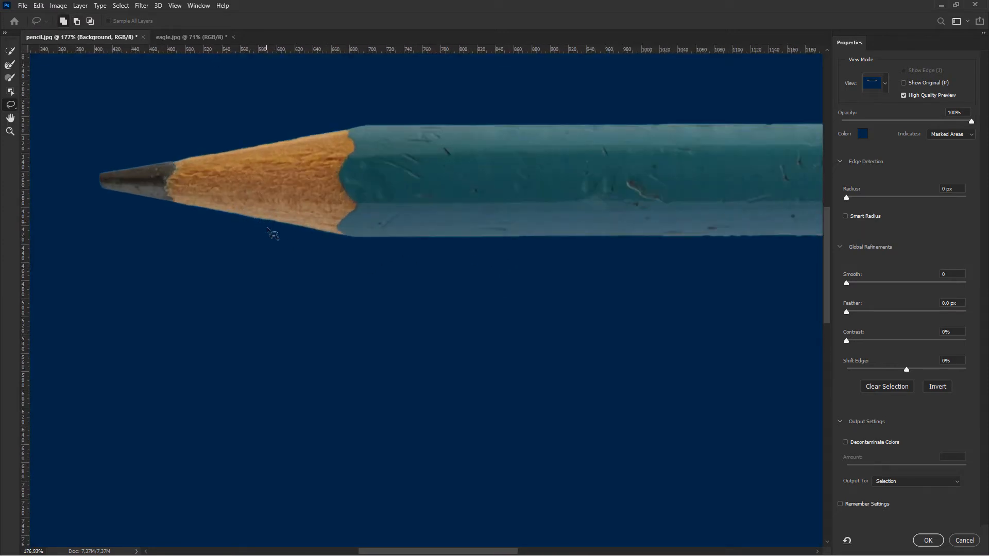
left_click_drag(554, 227, 315, 223)
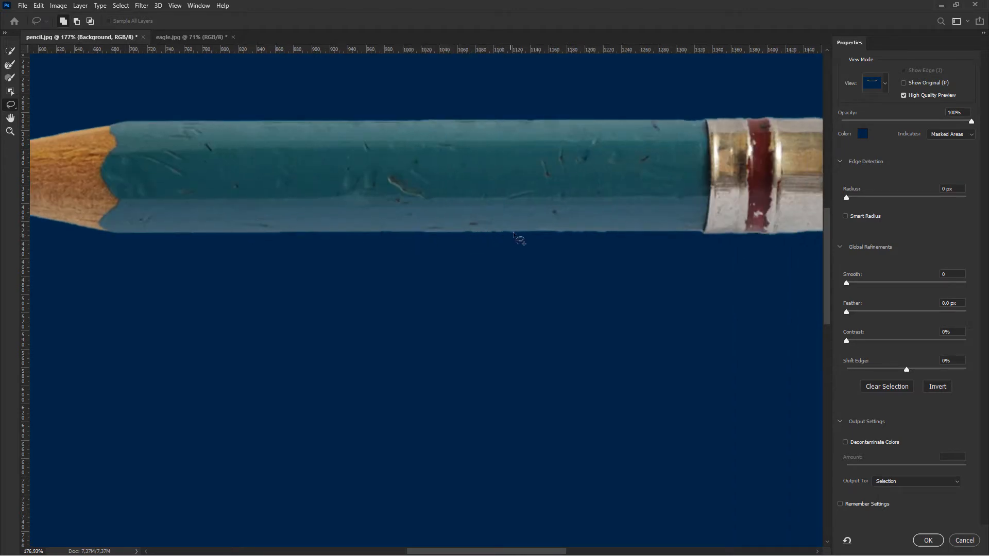
scroll(657, 228, "right", 5)
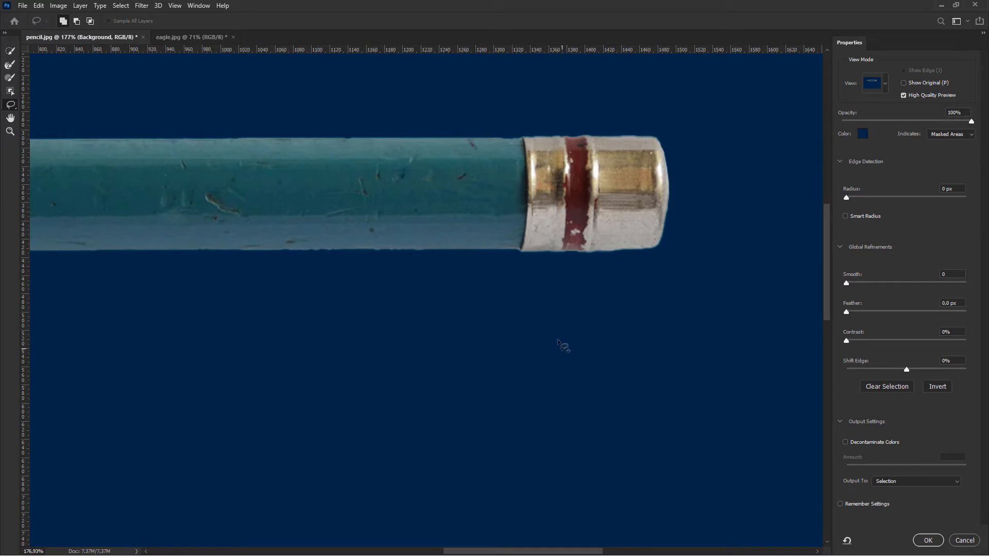
key("ctrl+1")
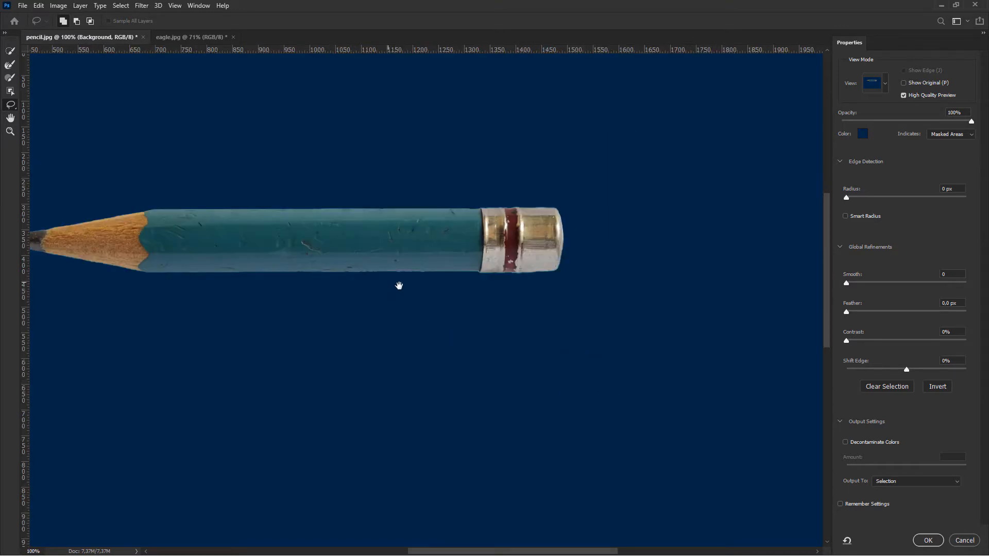
left_click_drag(398, 283, 437, 293)
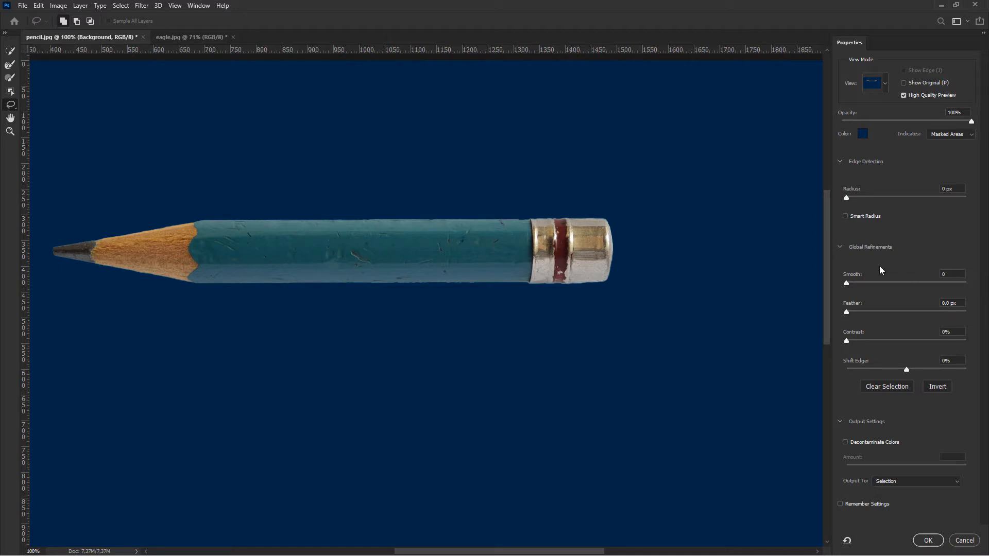
Try the Smooth refinement on the selection edge, and feather the edge by 8.3 px.
mouse_move(847, 283)
left_mouse_down()
mouse_move(809, 284)
mouse_move(875, 286)
mouse_move(836, 284)
left_mouse_up()
left_click_drag(902, 283, 821, 289)
mouse_move(849, 315)
left_mouse_down()
mouse_move(910, 305)
mouse_move(839, 316)
left_mouse_up()
left_click_drag(848, 313, 889, 304)
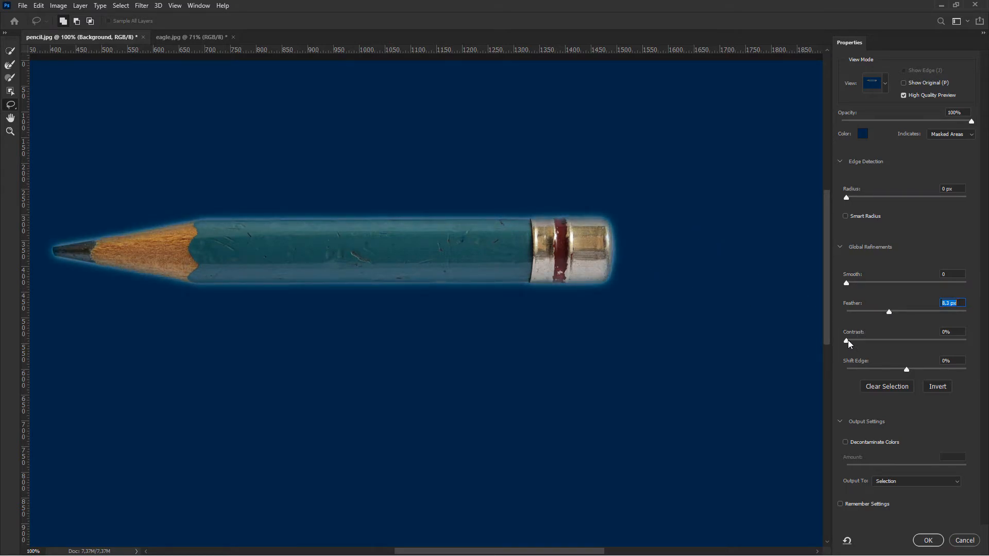
Try a Contrast of 37% on the feathered edge, and reset both Feather and Contrast to 0.
left_click_drag(847, 341, 901, 335)
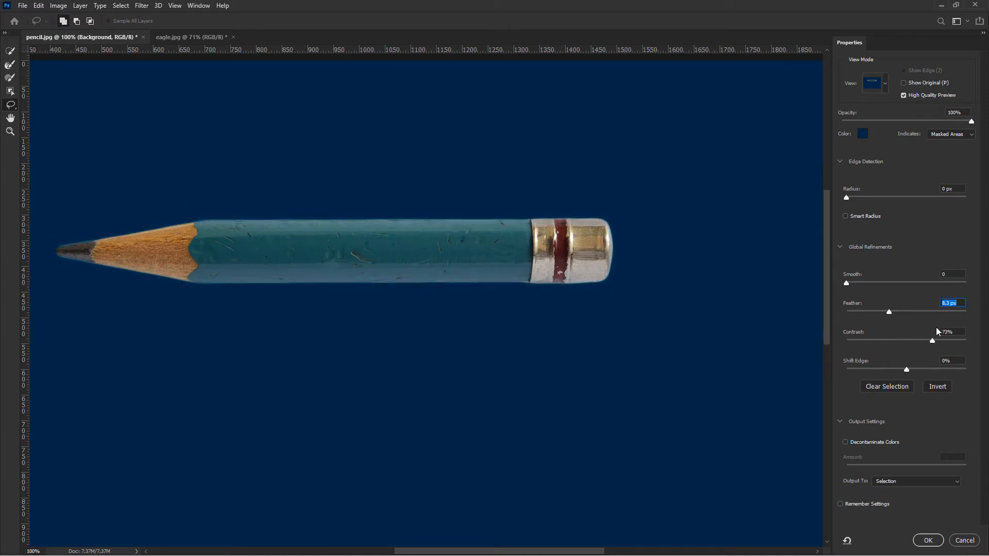
mouse_move(930, 325)
left_mouse_down()
mouse_move(888, 326)
mouse_move(938, 320)
mouse_move(891, 323)
left_mouse_up()
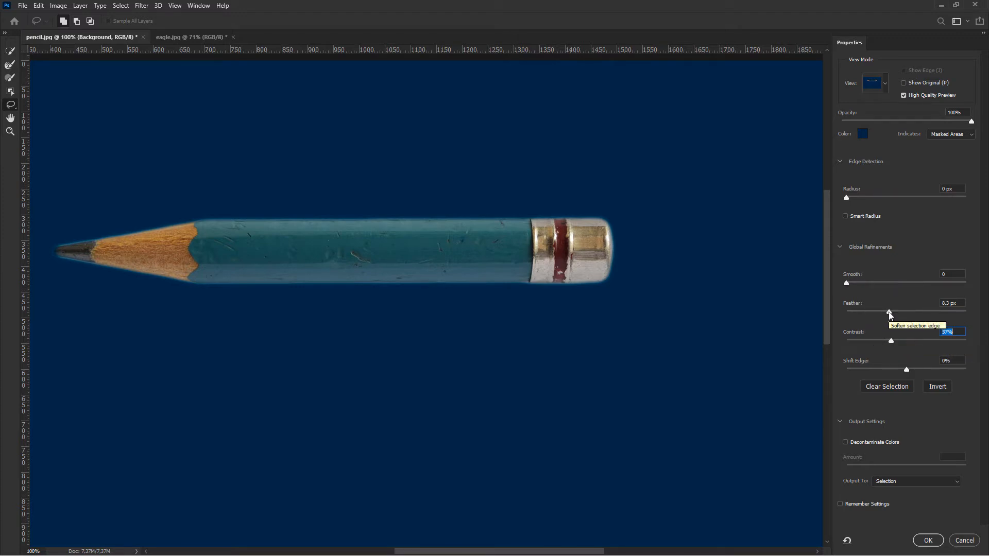
left_click_drag(889, 312, 830, 312)
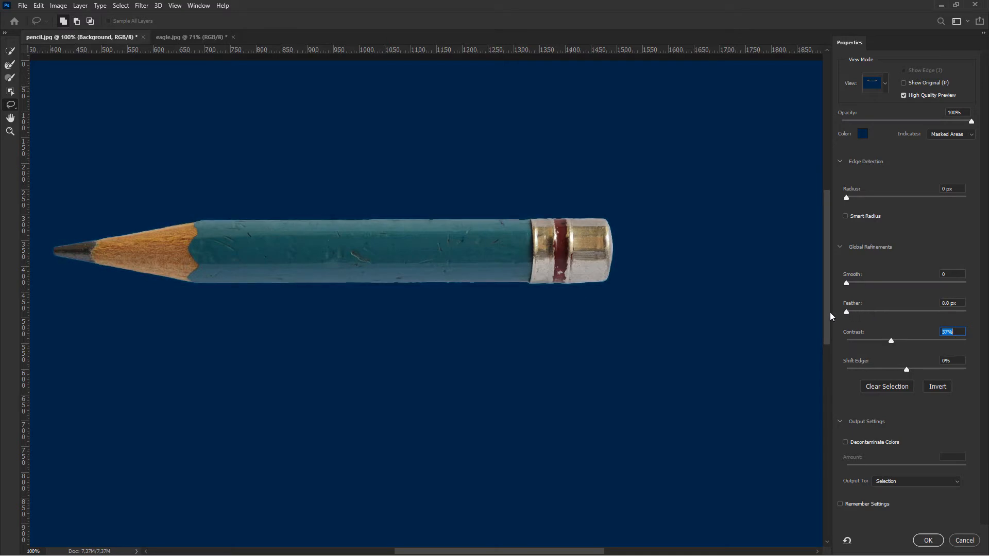
left_click_drag(894, 341, 842, 343)
Try shifting the selection edge to +100% and -30%, and reset Shift Edge to 0%.
left_click_drag(907, 371, 975, 369)
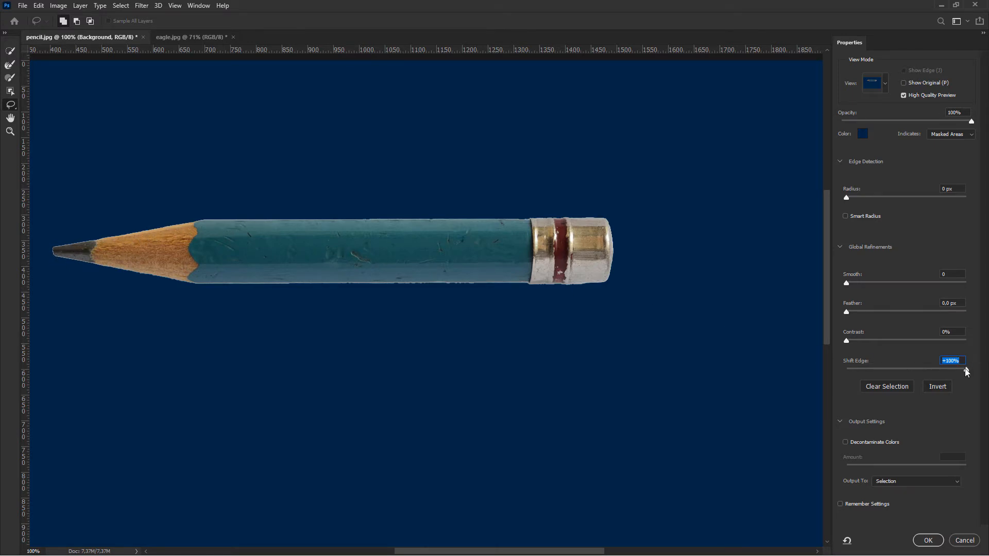
left_click_drag(953, 370, 887, 372)
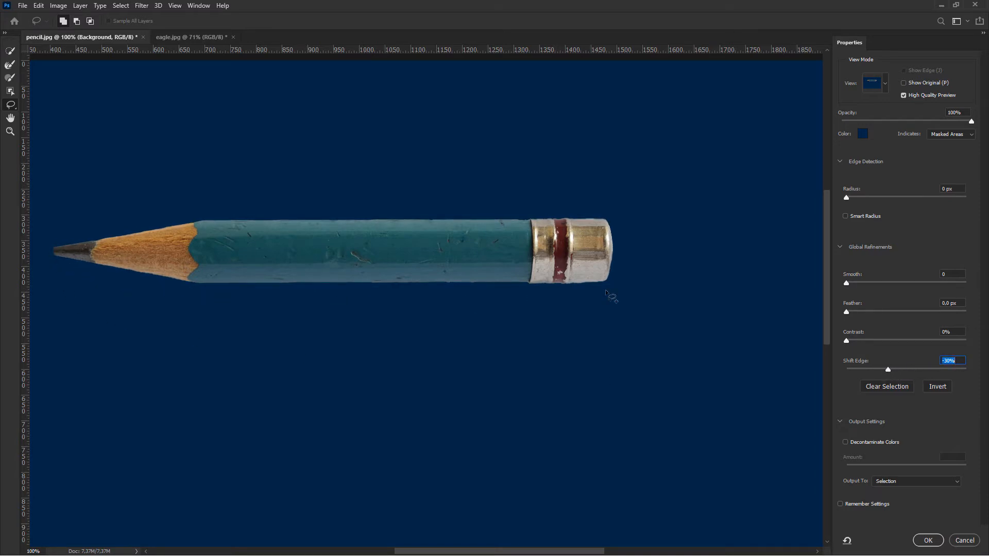
mouse_move(890, 370)
left_mouse_down()
mouse_move(854, 373)
mouse_move(913, 372)
mouse_move(837, 372)
mouse_move(916, 368)
mouse_move(848, 368)
mouse_move(914, 367)
mouse_move(874, 370)
left_mouse_up()
type("0")
key("Return")
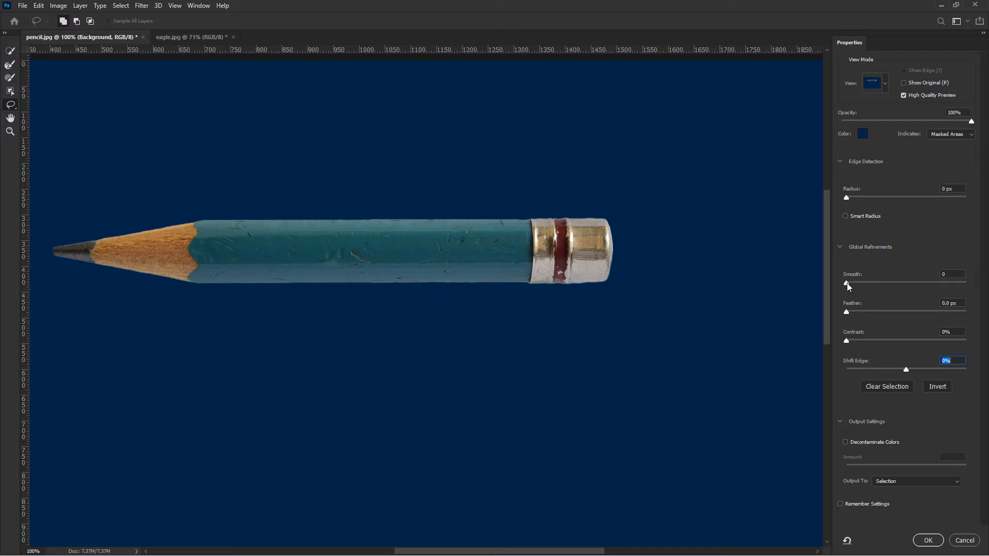
Refine the selection edge with Smooth 16, Contrast 19% and Shift Edge -18%.
left_click_drag(846, 284, 853, 283)
left_click(867, 281)
left_click_drag(847, 342, 871, 340)
left_click(870, 336)
left_click_drag(906, 370, 895, 369)
Output the refined pencil selection to a new layer with a layer mask, and fit the image in view.
left_click(915, 481)
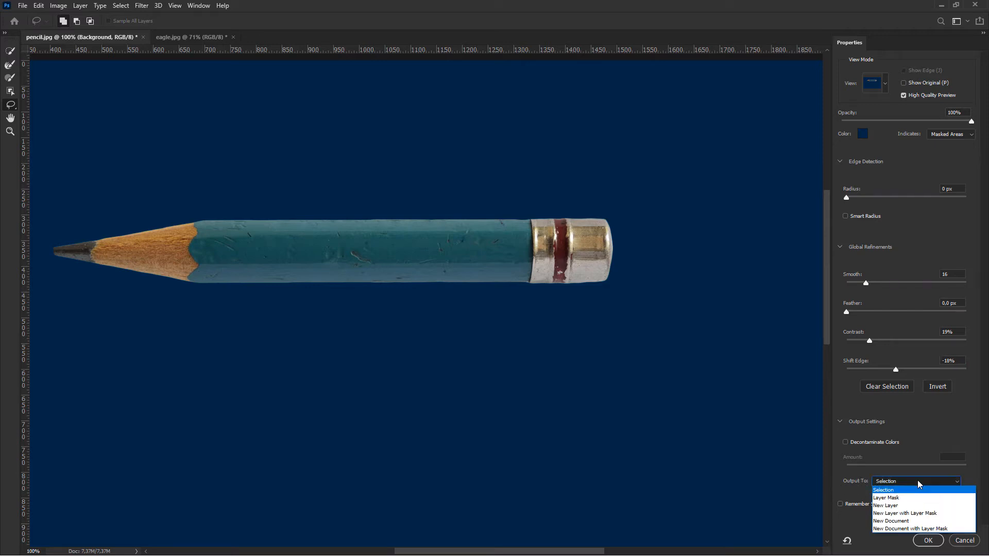
left_click(920, 513)
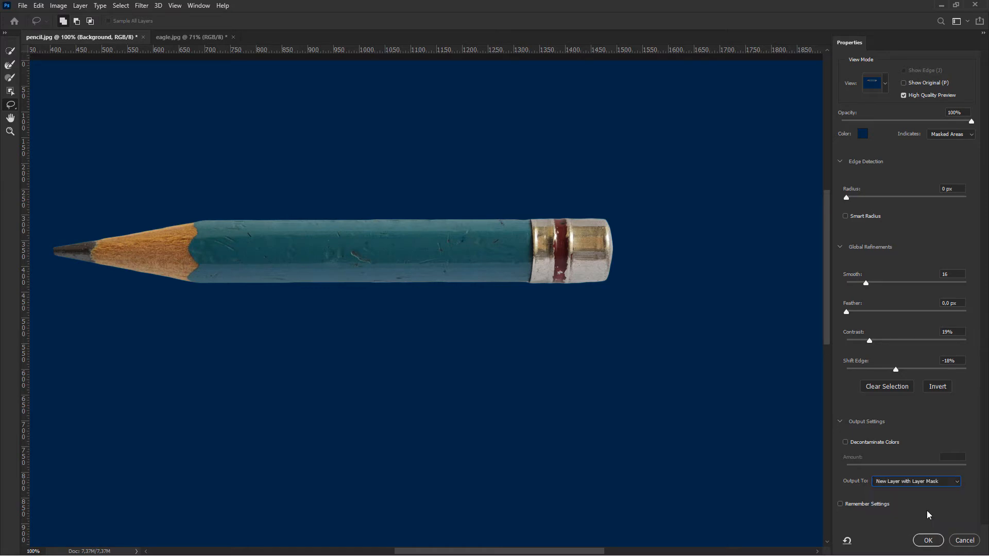
left_click(927, 540)
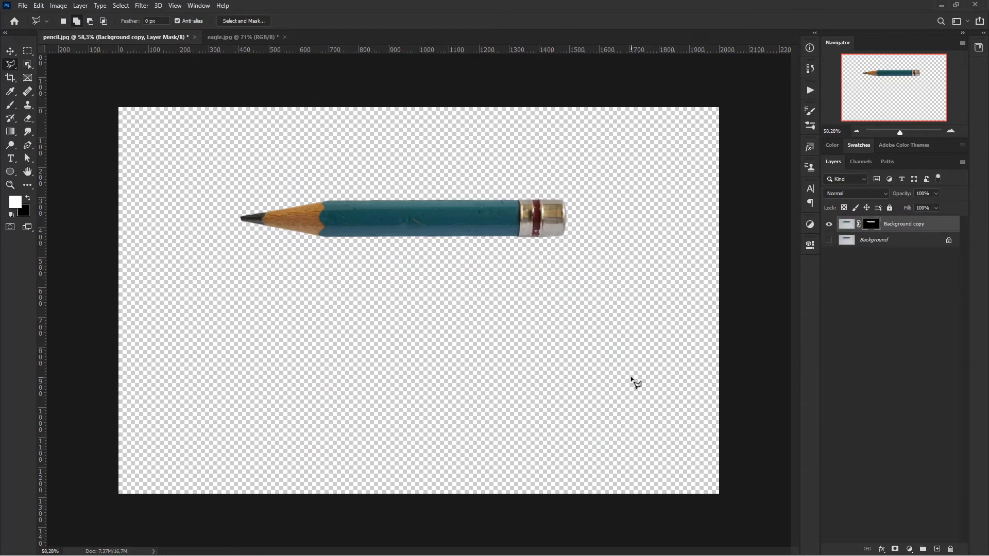
key("ctrl+0")
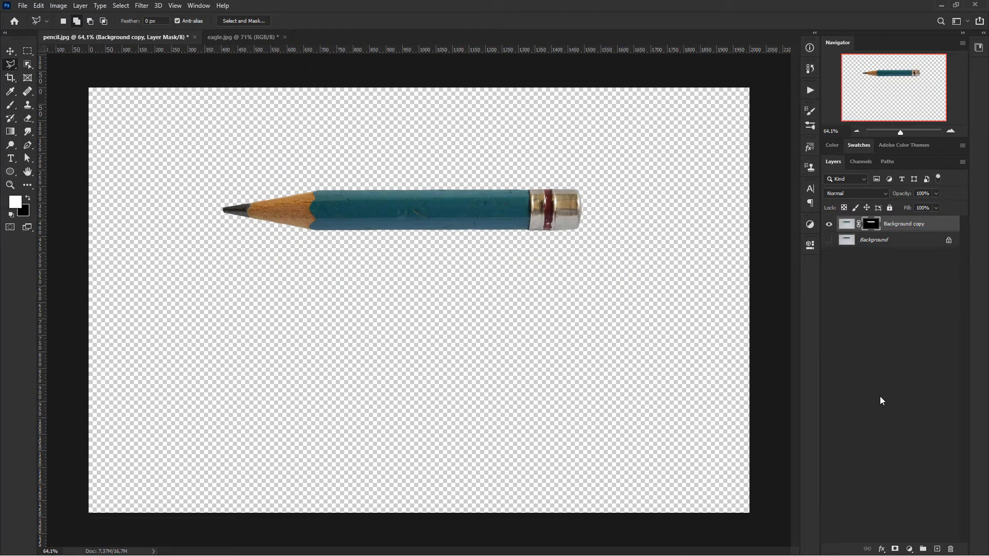
Add a gradient fill layer using a cyan-to-blue preset from the Blues gradients.
left_click(910, 549)
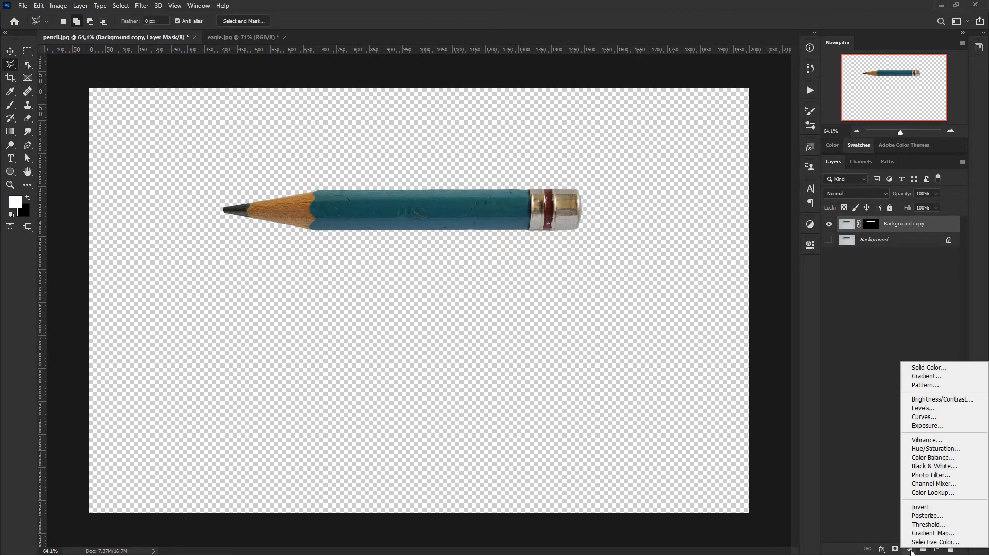
left_click(949, 382)
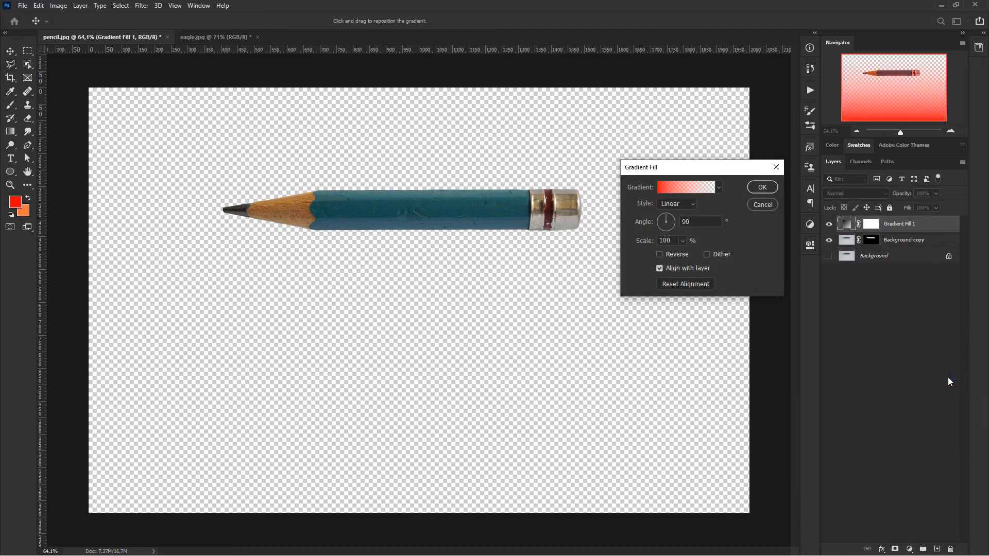
left_click(718, 187)
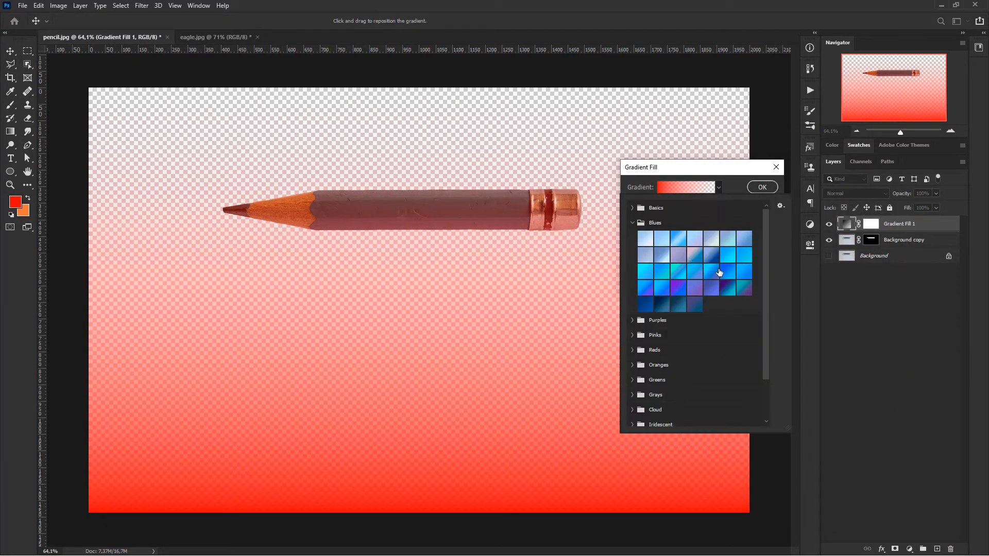
left_click(744, 255)
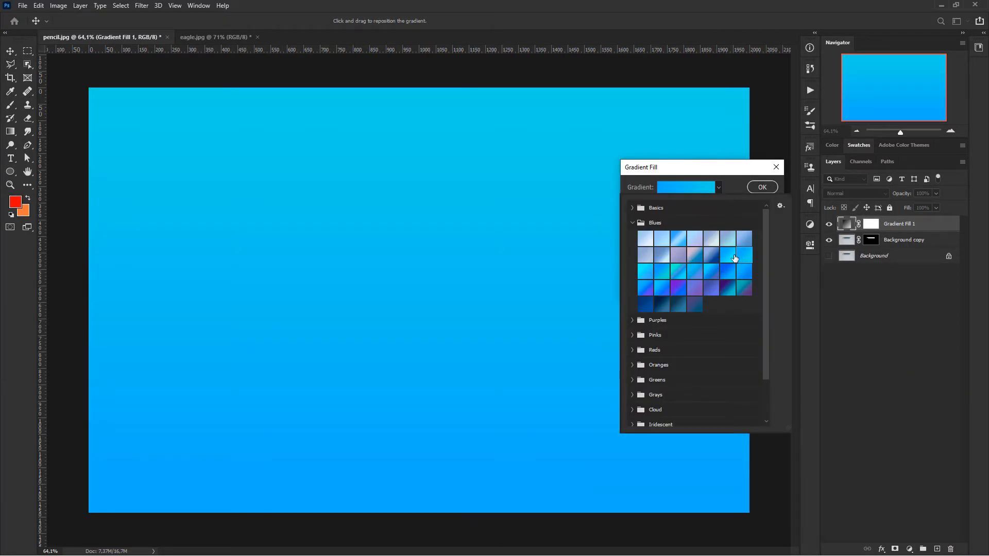
left_click(734, 257)
left_click(746, 256)
left_click(737, 181)
Make the gradient fill Radial and reversed with a Scale of 385%, and apply it.
left_click(683, 203)
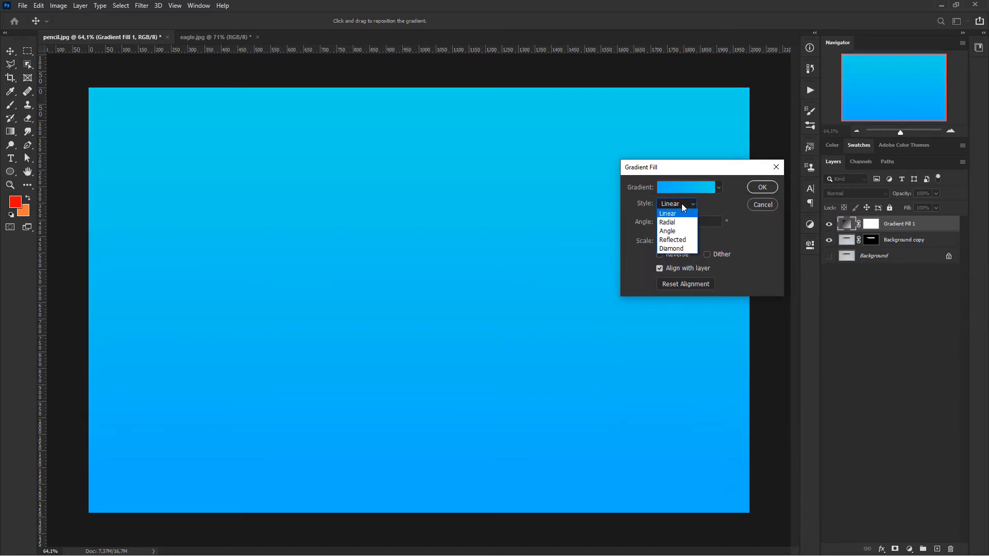
left_click(671, 221)
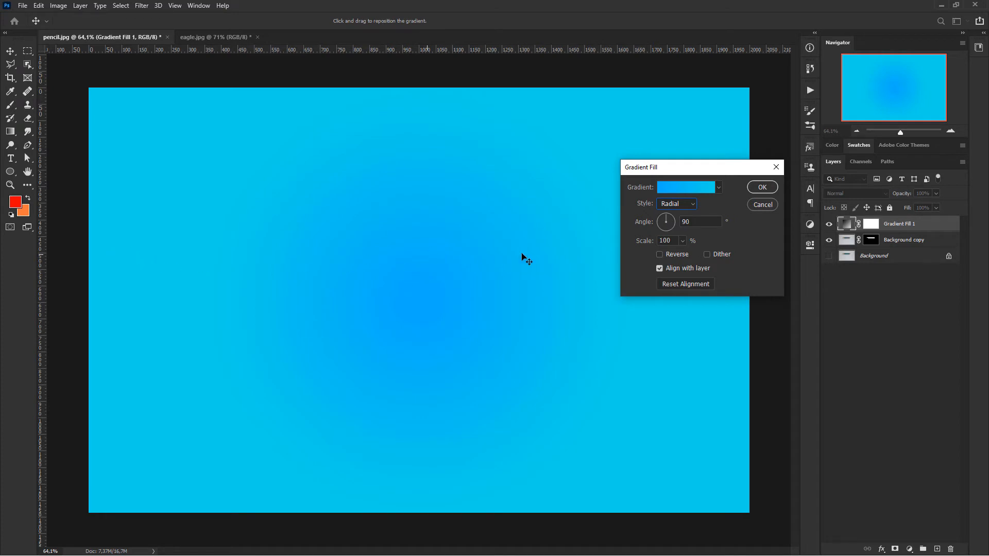
left_click(659, 255)
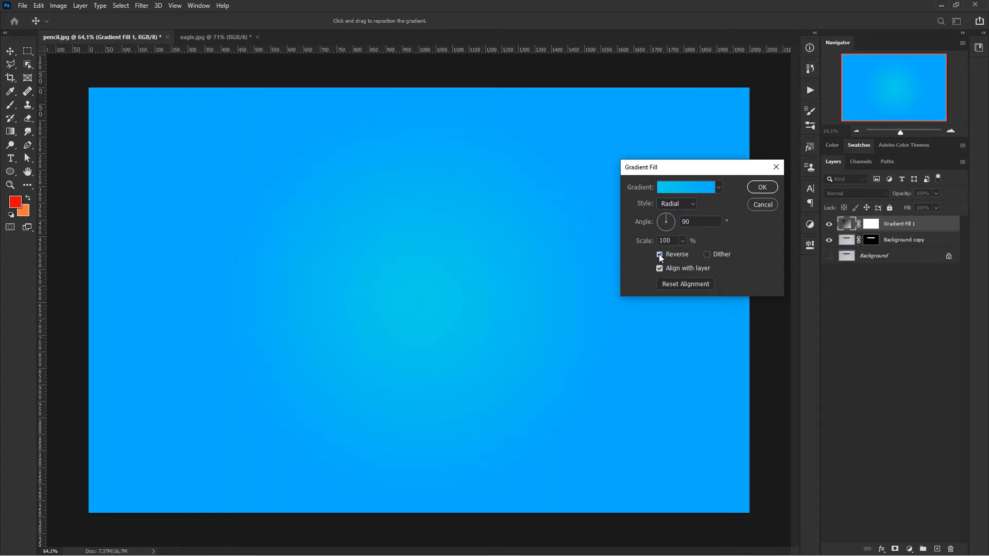
left_click(682, 240)
left_click_drag(688, 253, 696, 252)
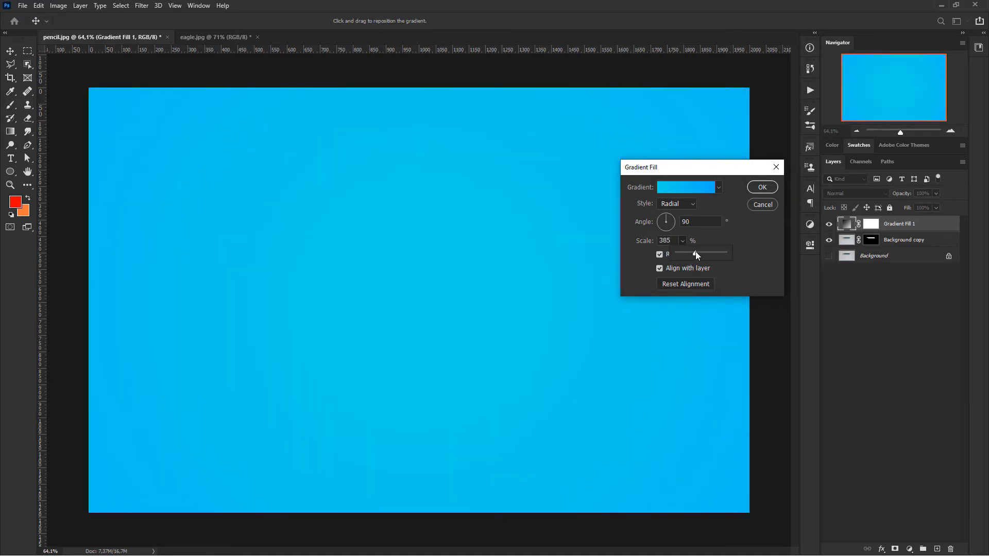
left_click(733, 181)
left_click(762, 187)
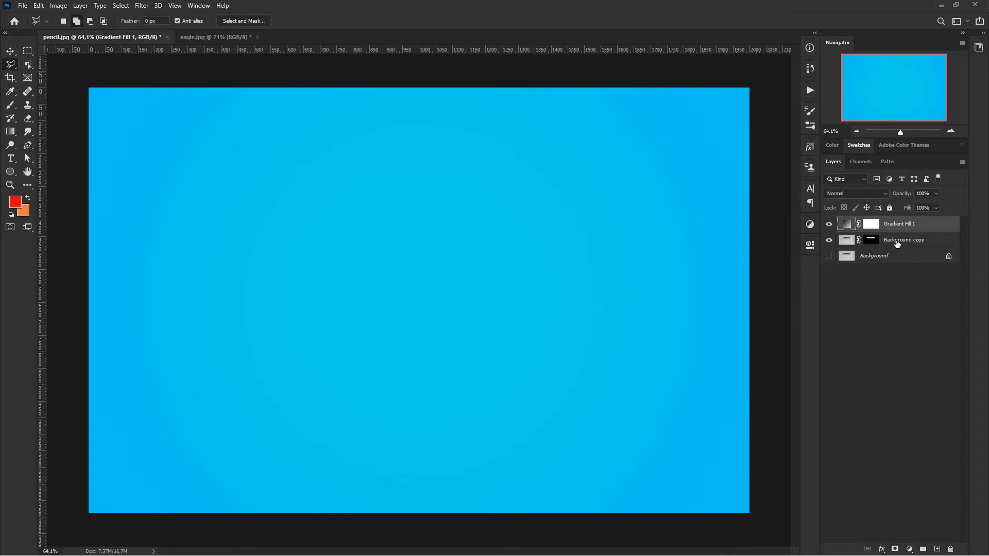
Place the gradient fill layer directly beneath the masked pencil layer and inspect the pencil's edges against it.
left_click_drag(925, 226, 926, 245)
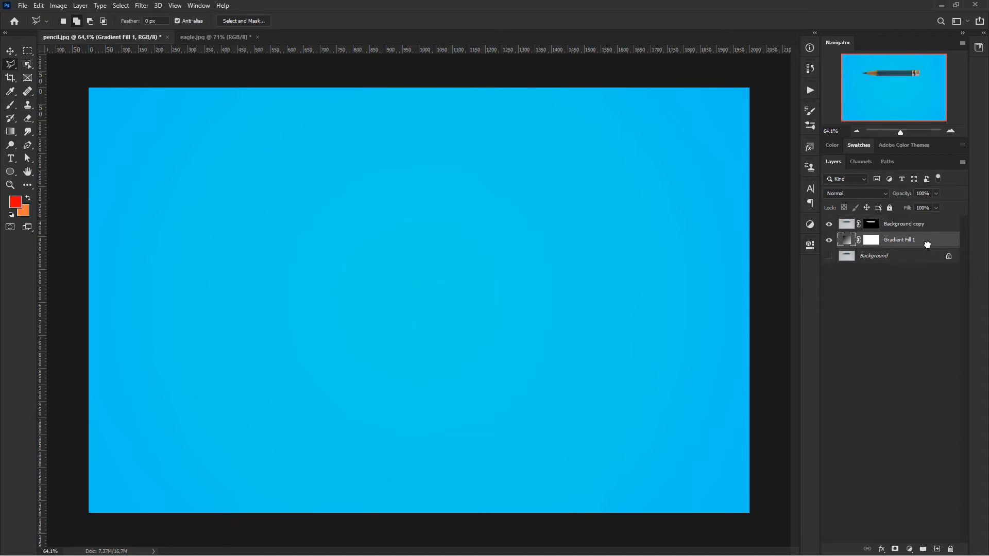
scroll(348, 186, "up", 4)
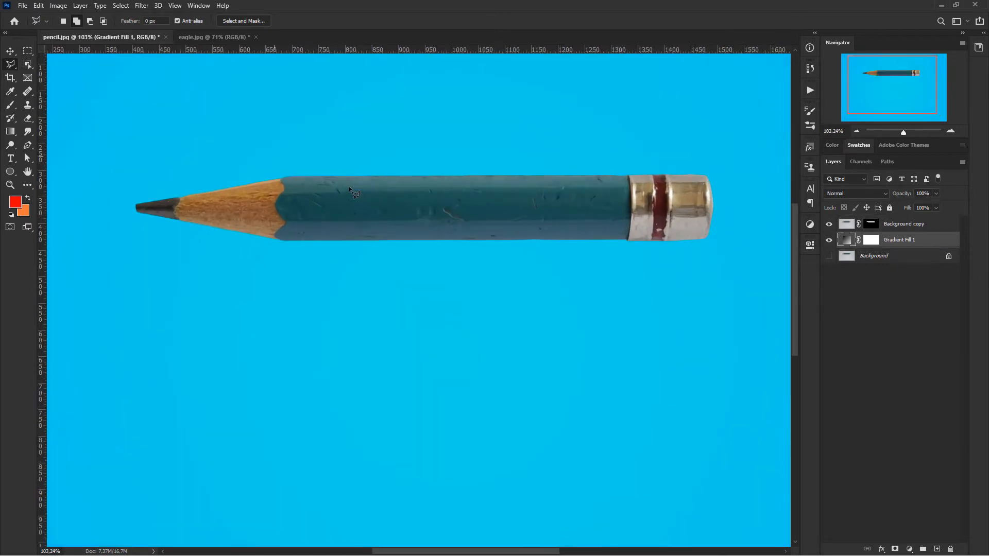
scroll(349, 186, "down", 2)
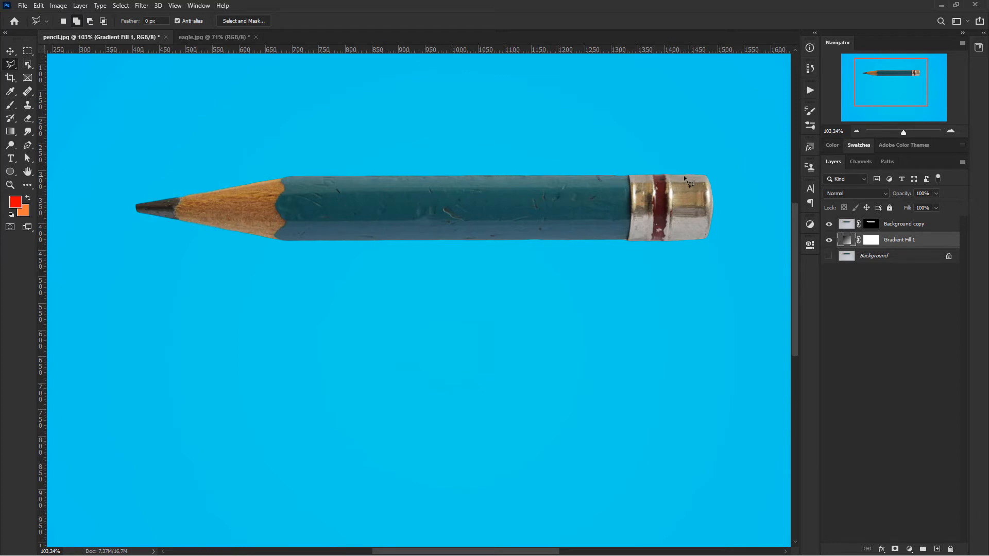
scroll(554, 236, "down", 5)
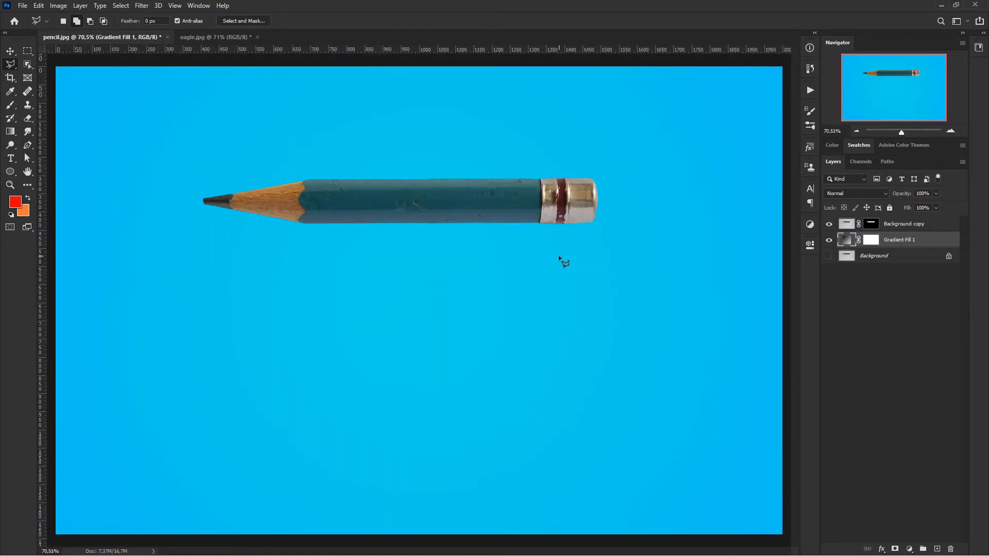
scroll(559, 257, "down", 1)
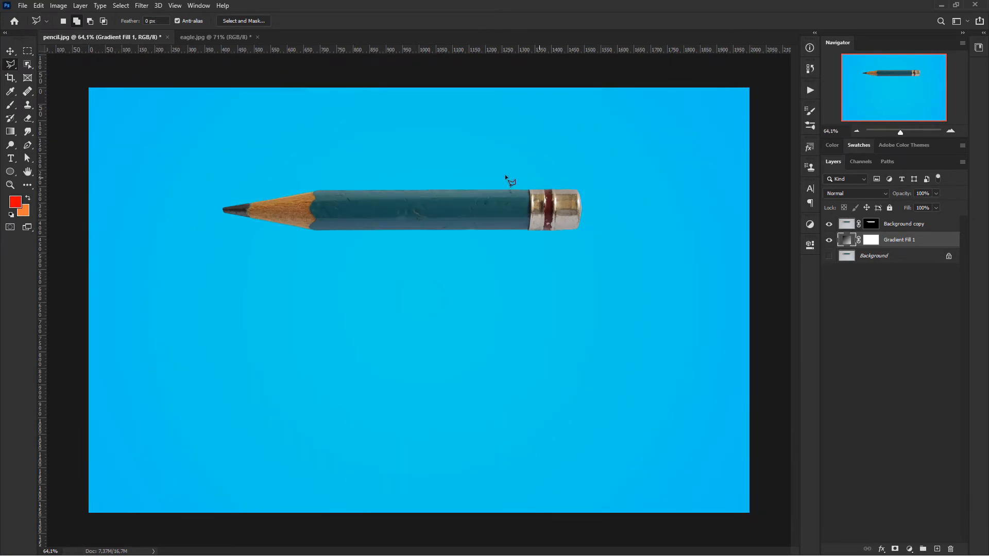
scroll(582, 219, "up", 1)
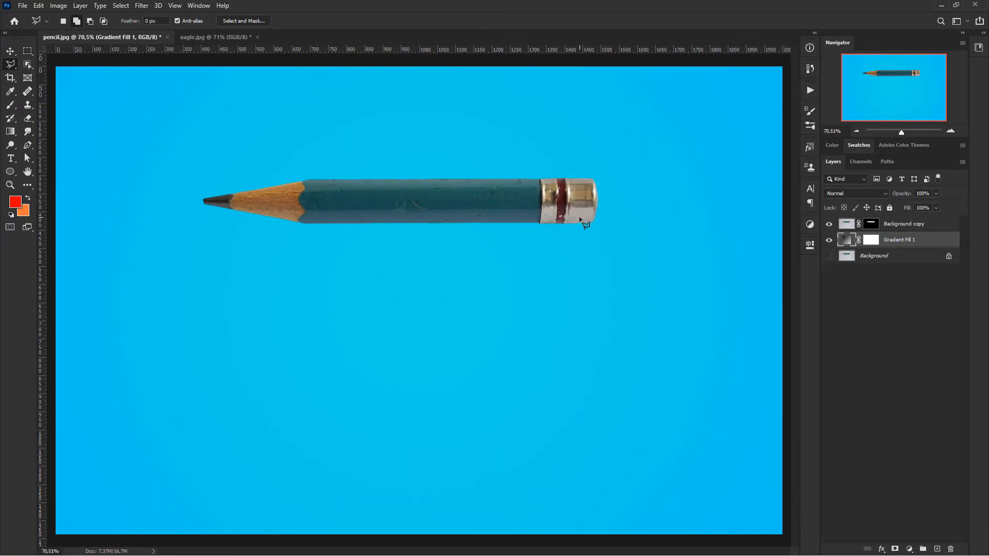
Add a drop shadow to the masked pencil layer with Size 29 px, Angle 66°, Distance 40 px and Opacity 30%.
left_click(948, 228)
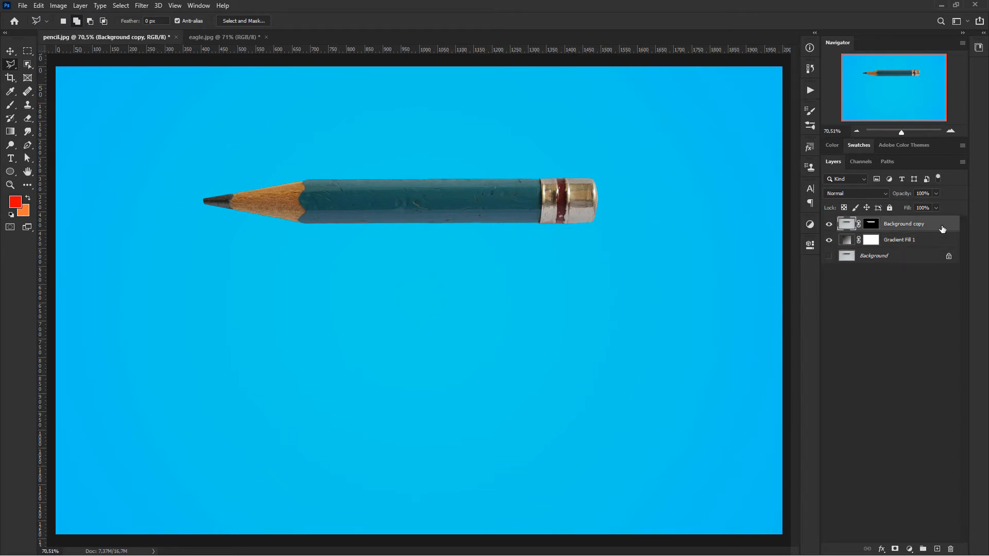
double_click(943, 229)
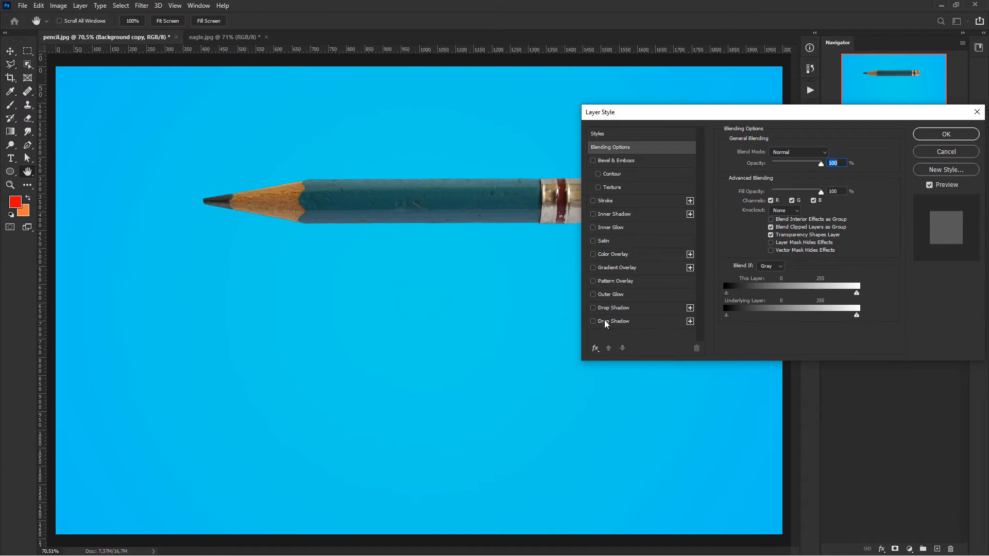
left_click(622, 310)
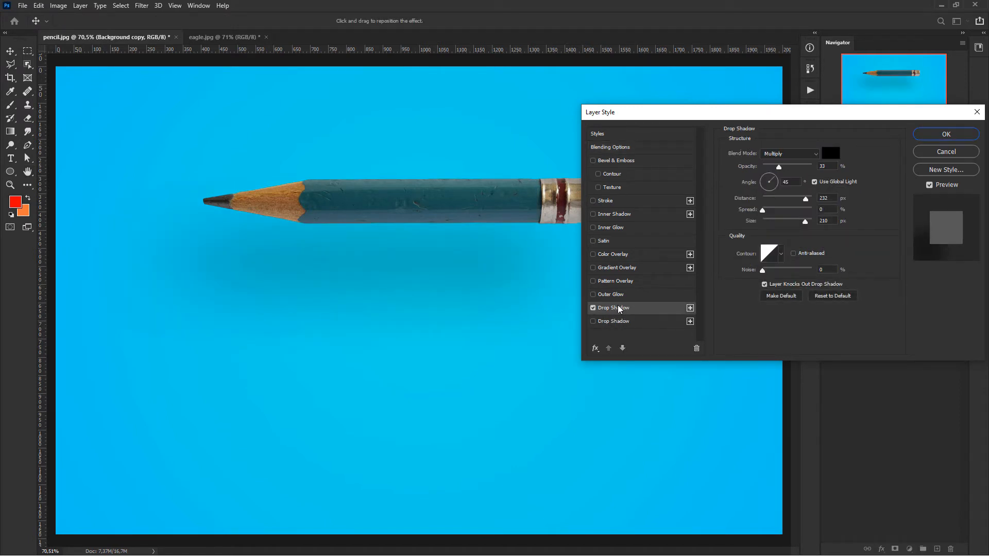
left_click_drag(697, 118, 729, 135)
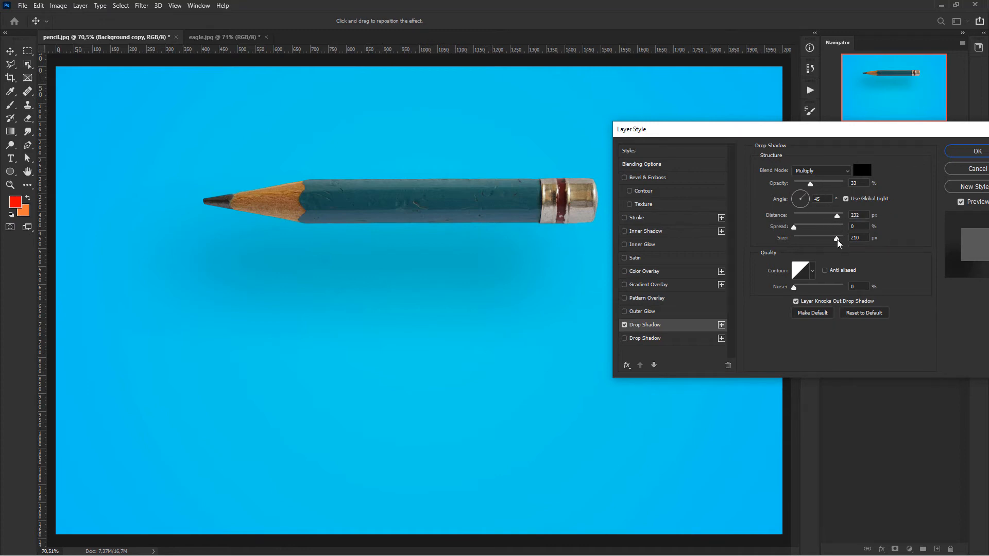
left_click_drag(836, 239, 804, 240)
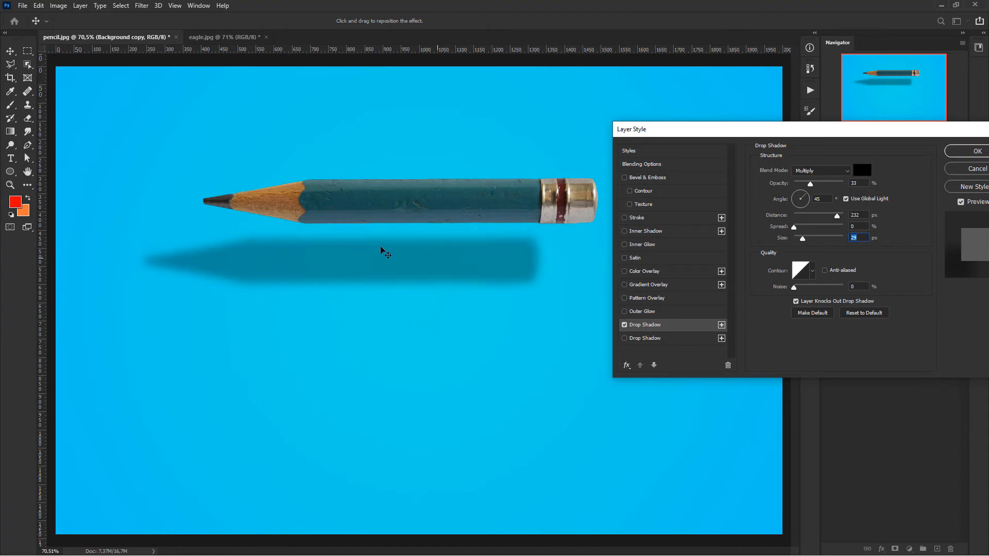
mouse_move(383, 267)
left_mouse_down()
mouse_move(464, 238)
mouse_move(400, 204)
mouse_move(393, 227)
mouse_move(417, 240)
mouse_move(441, 238)
mouse_move(435, 234)
left_mouse_up()
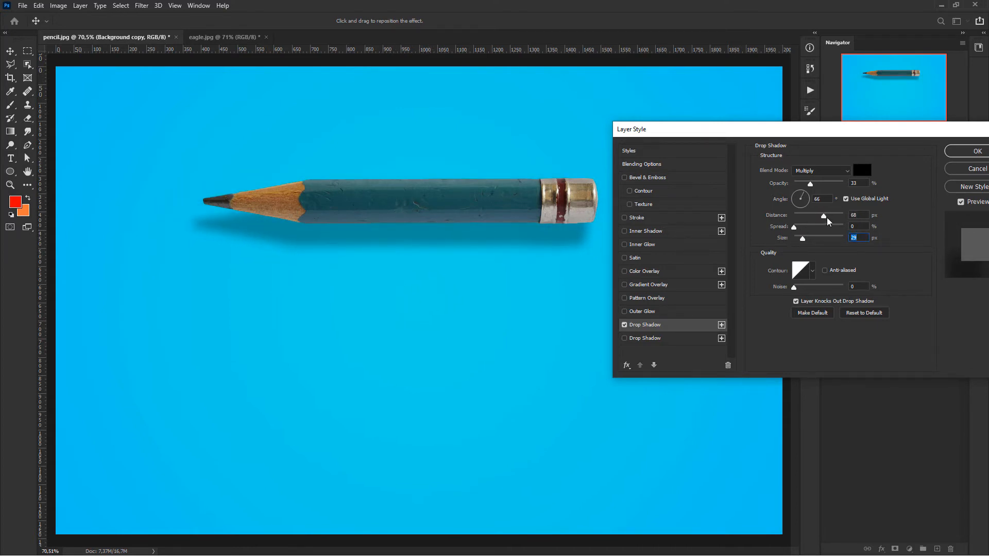
mouse_move(826, 217)
left_mouse_down()
mouse_move(810, 221)
mouse_move(830, 220)
mouse_move(811, 223)
mouse_move(820, 222)
left_mouse_up()
mouse_move(812, 184)
left_mouse_down()
mouse_move(794, 185)
mouse_move(824, 186)
mouse_move(808, 188)
left_mouse_up()
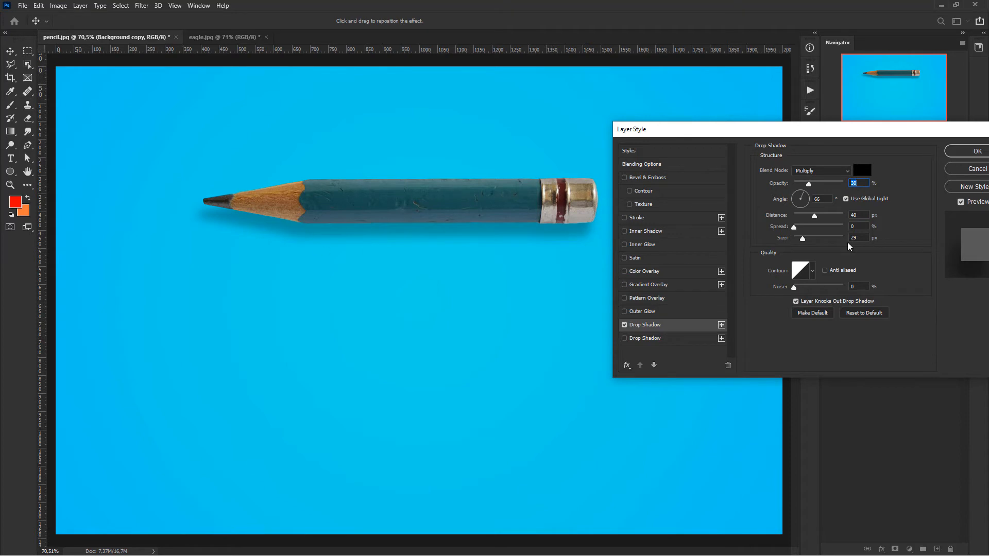
Soften the pencil's drop shadow with Size 59 px, Angle 63°, Distance 71 px and Opacity 23%.
left_click_drag(802, 239, 824, 217)
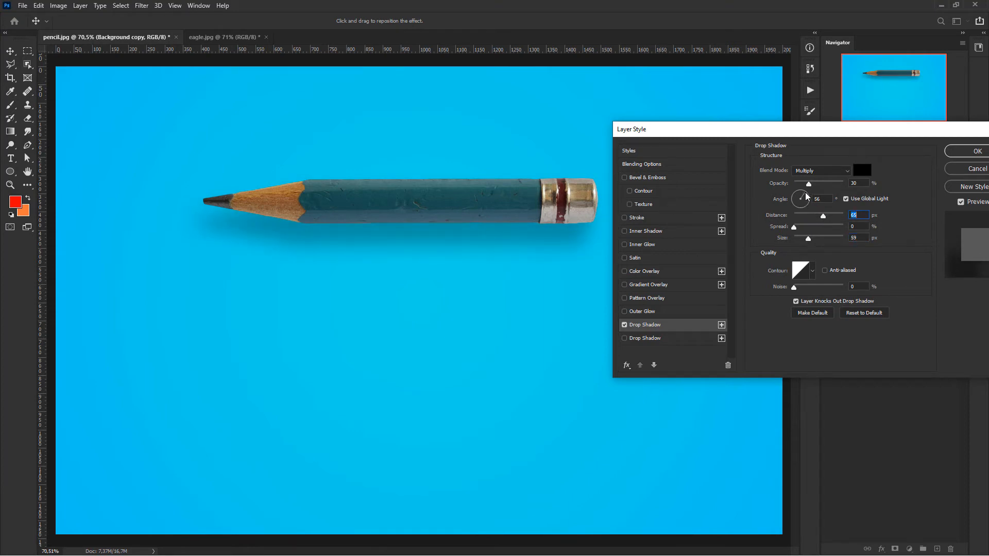
mouse_move(466, 237)
left_mouse_down()
mouse_move(407, 241)
mouse_move(421, 242)
left_mouse_up()
left_click_drag(823, 216, 826, 218)
left_click_drag(809, 185, 806, 185)
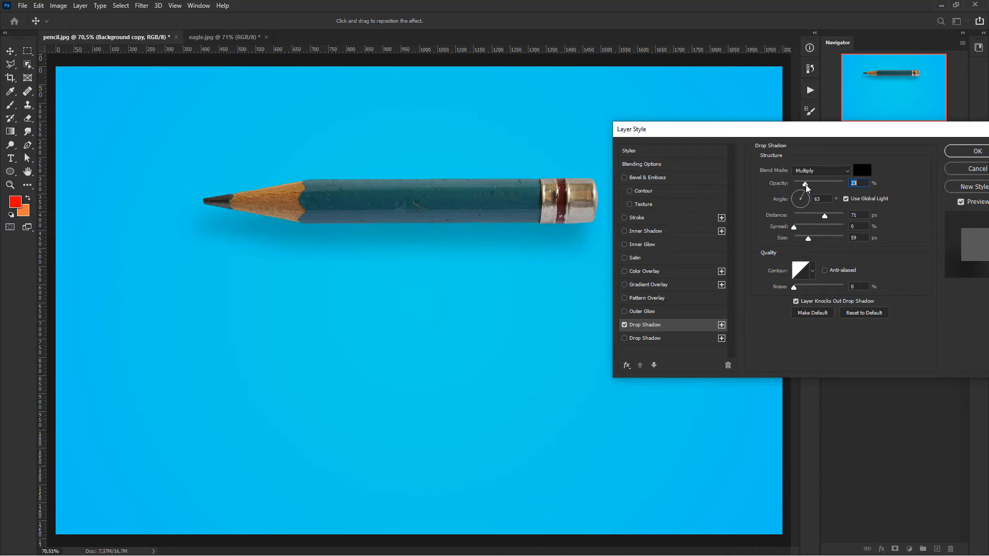
Add a second drop shadow with Distance 18 px, Size 70 px and Opacity 22%, and apply both with the first shadow's Opacity at 21%.
left_click(652, 339)
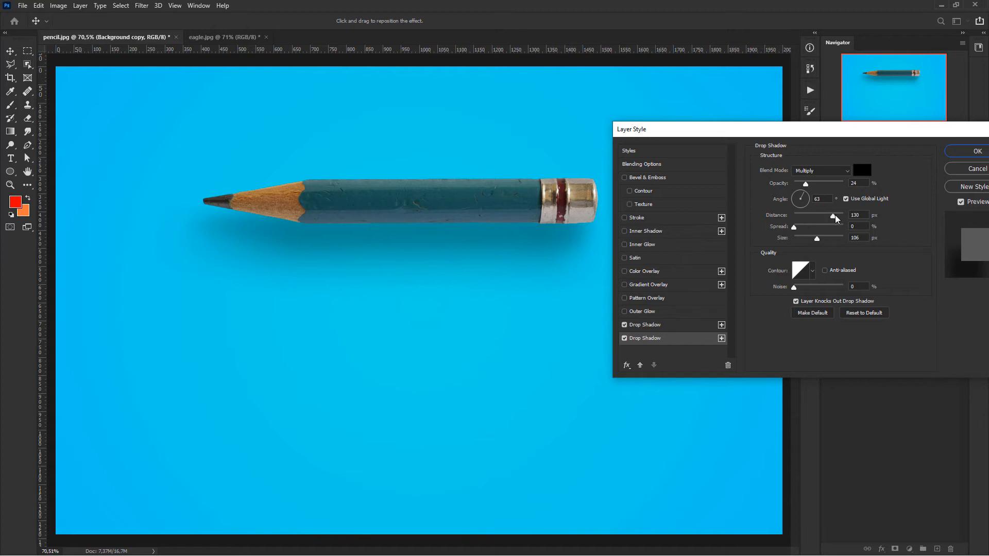
mouse_move(834, 218)
left_mouse_down()
mouse_move(810, 218)
mouse_move(819, 218)
mouse_move(816, 241)
mouse_move(806, 220)
left_mouse_up()
left_click_drag(805, 184, 806, 184)
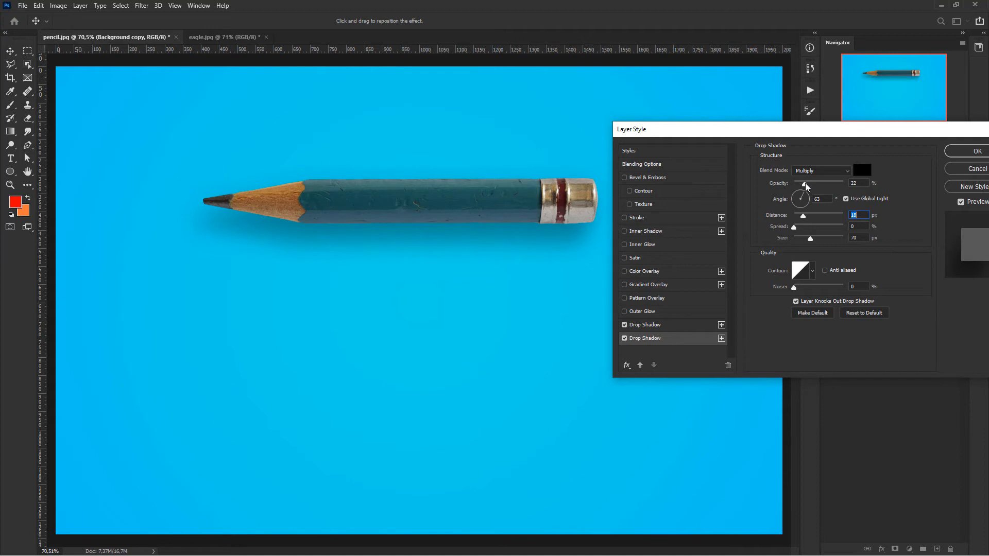
left_click(675, 325)
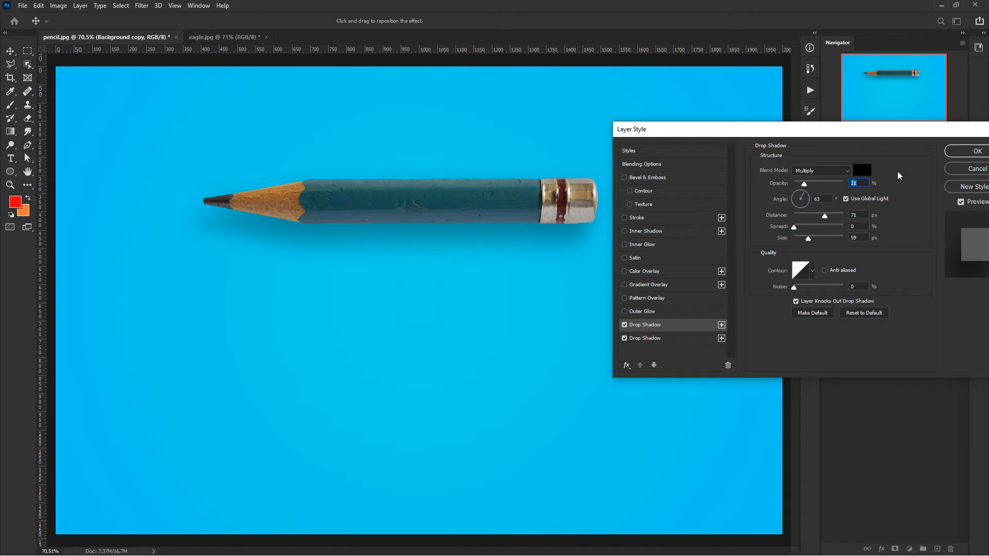
left_click(965, 153)
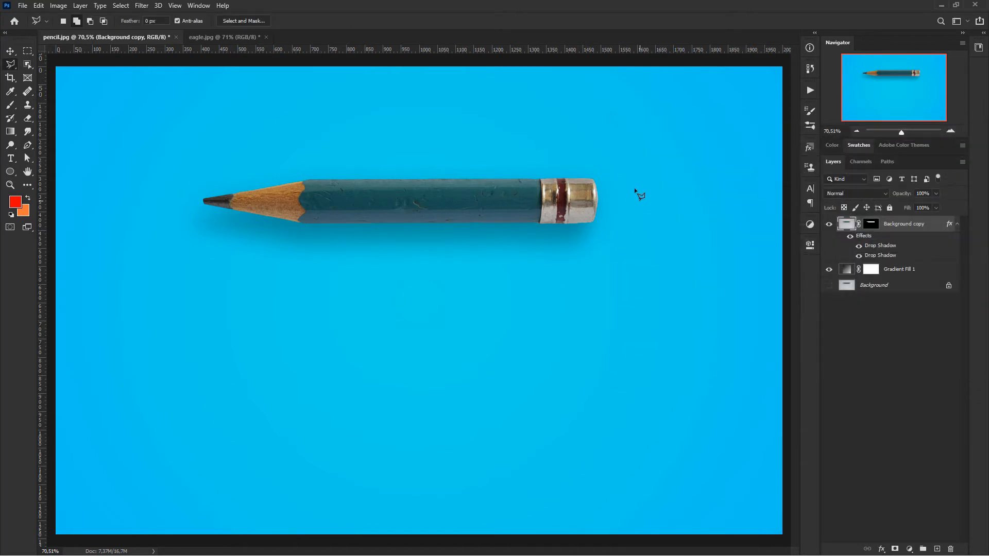
Collapse the pencil layer's effects, compare the composite with the original Background layer, and deselect all layers.
left_click(958, 224)
scroll(597, 317, "down", 3)
scroll(597, 316, "up", 1)
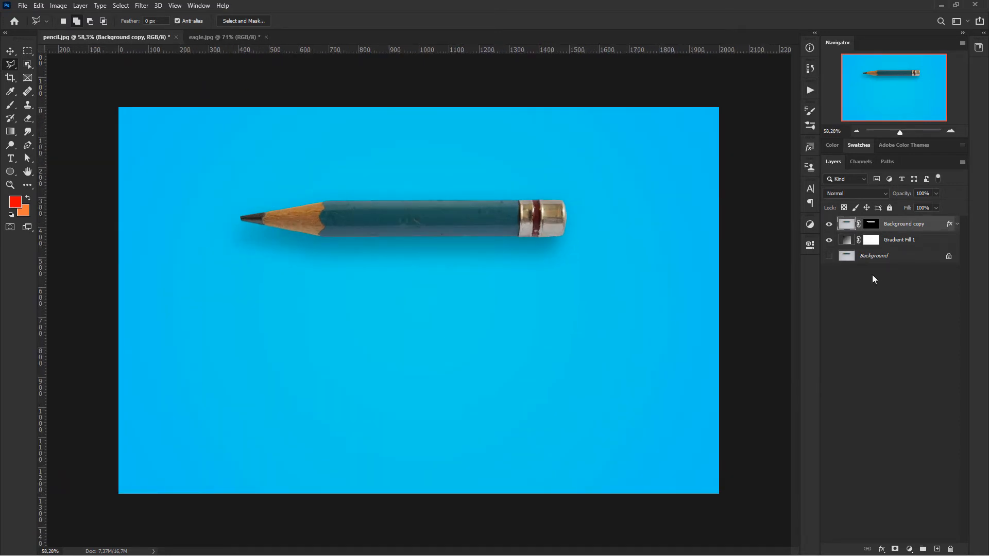
left_click(828, 257, "alt")
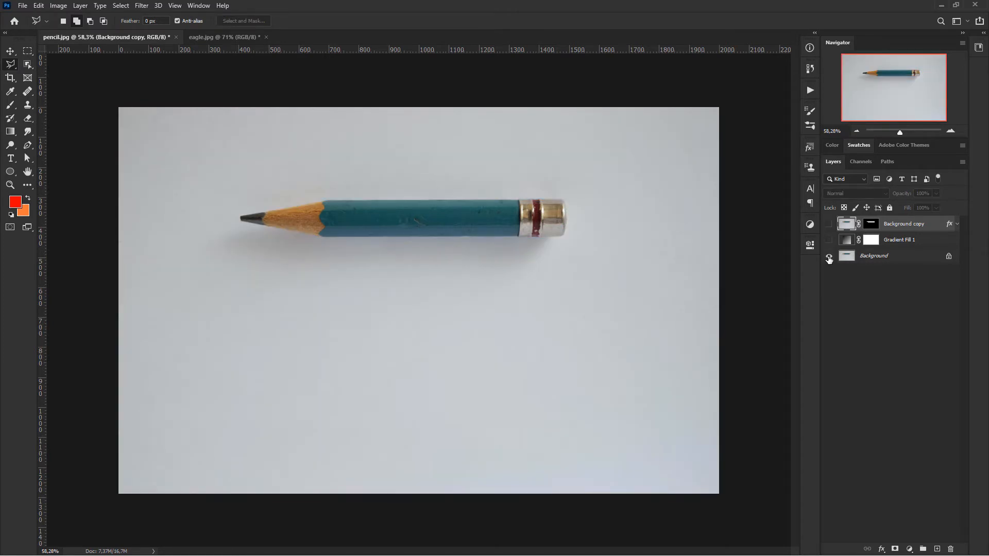
left_click(829, 256, "alt")
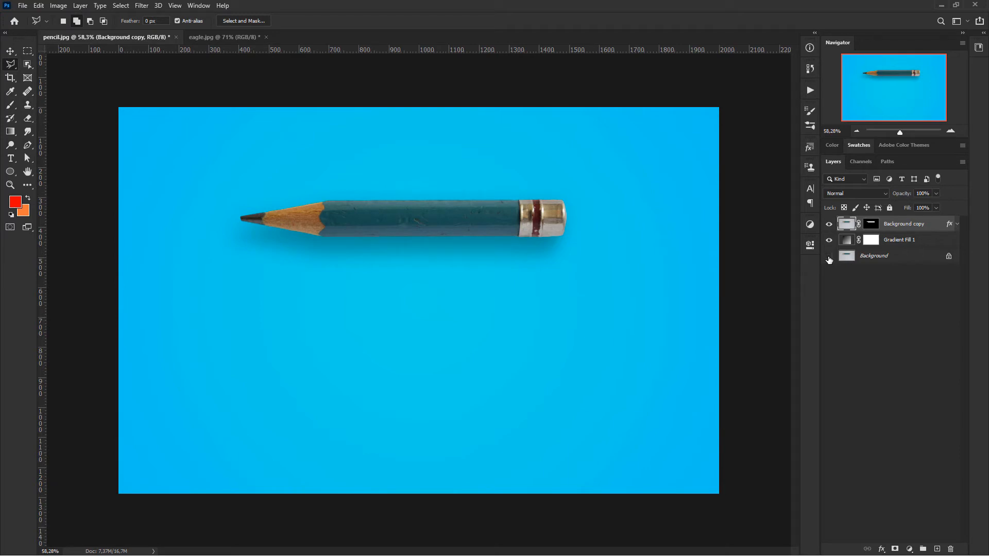
left_click(909, 315)
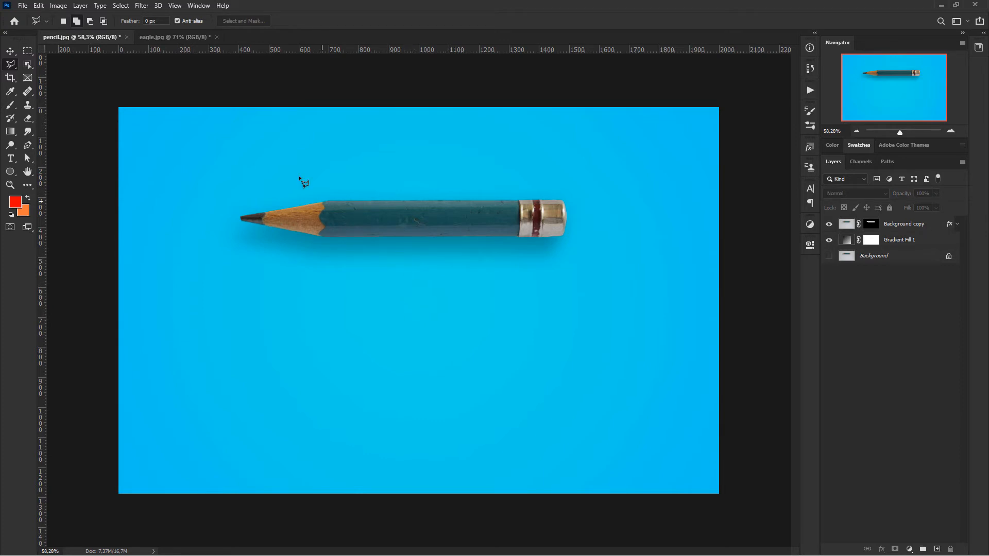
Switch to the eagle.jpg document and select the eagle using the Object Selection tool in Lasso mode.
left_click(180, 38)
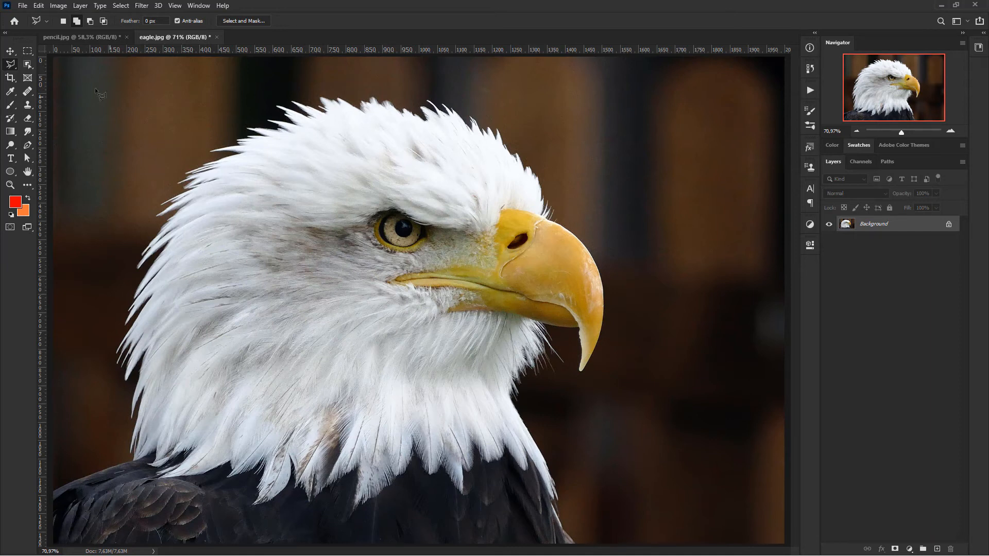
left_click(27, 65)
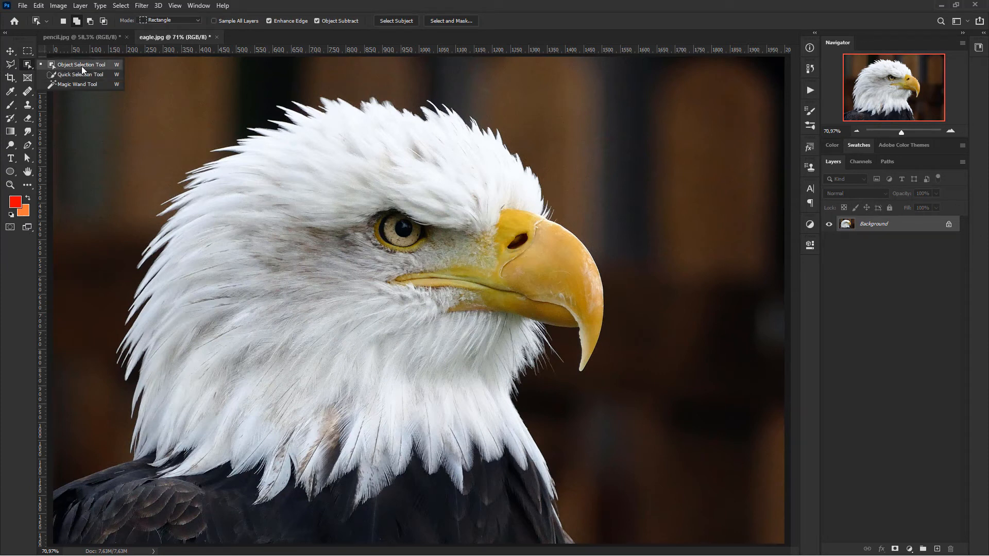
left_click(81, 65)
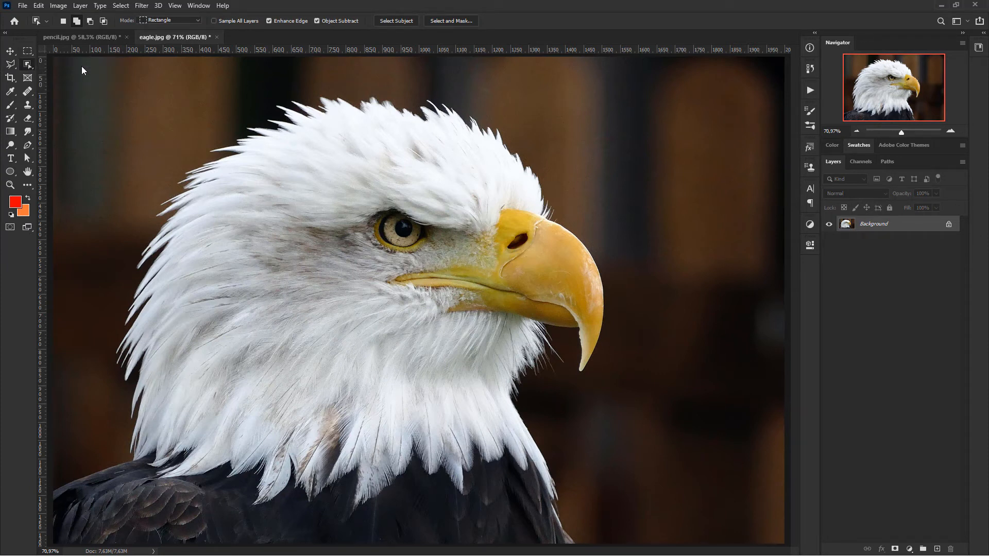
left_click(170, 20)
left_click(158, 36)
mouse_move(53, 489)
left_mouse_down()
mouse_move(110, 460)
mouse_move(128, 403)
mouse_move(108, 368)
mouse_move(105, 325)
mouse_move(138, 239)
mouse_move(181, 169)
mouse_move(267, 103)
mouse_move(353, 87)
mouse_move(450, 90)
mouse_move(550, 161)
mouse_move(625, 342)
mouse_move(605, 391)
mouse_move(550, 387)
mouse_move(533, 402)
mouse_move(559, 501)
mouse_move(598, 544)
mouse_move(54, 544)
mouse_move(53, 492)
left_mouse_up()
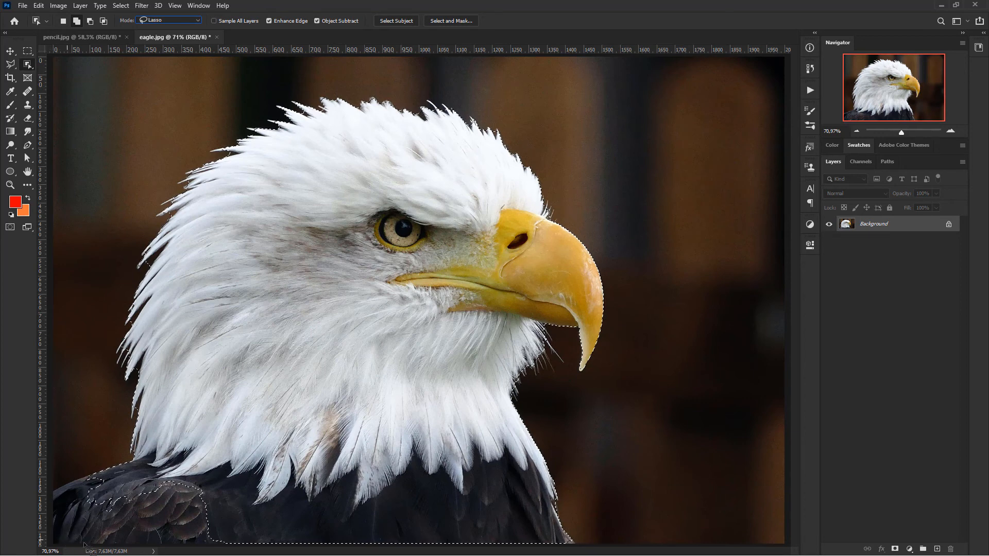
Add the missed wing and shoulder areas at the image's lower-left corner to the eagle selection using Object Selection and the freehand Lasso.
left_click(75, 24)
mouse_move(50, 534)
left_mouse_down()
mouse_move(195, 543)
mouse_move(264, 511)
mouse_move(260, 455)
left_mouse_up()
left_click(11, 66)
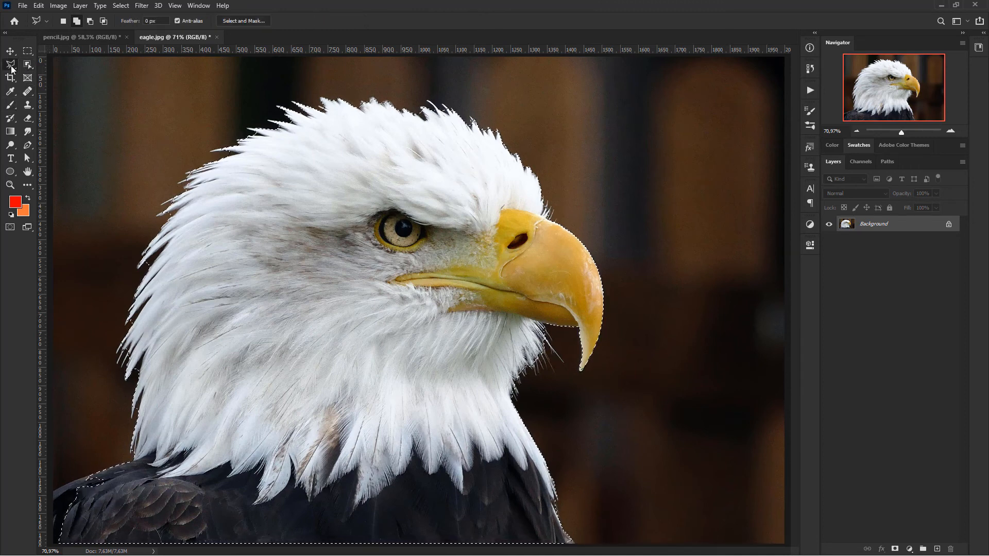
right_click(11, 66)
left_click(42, 64)
left_click(77, 23)
mouse_move(48, 554)
left_mouse_down()
mouse_move(127, 551)
mouse_move(143, 478)
left_mouse_up()
scroll(75, 502, "up", 5)
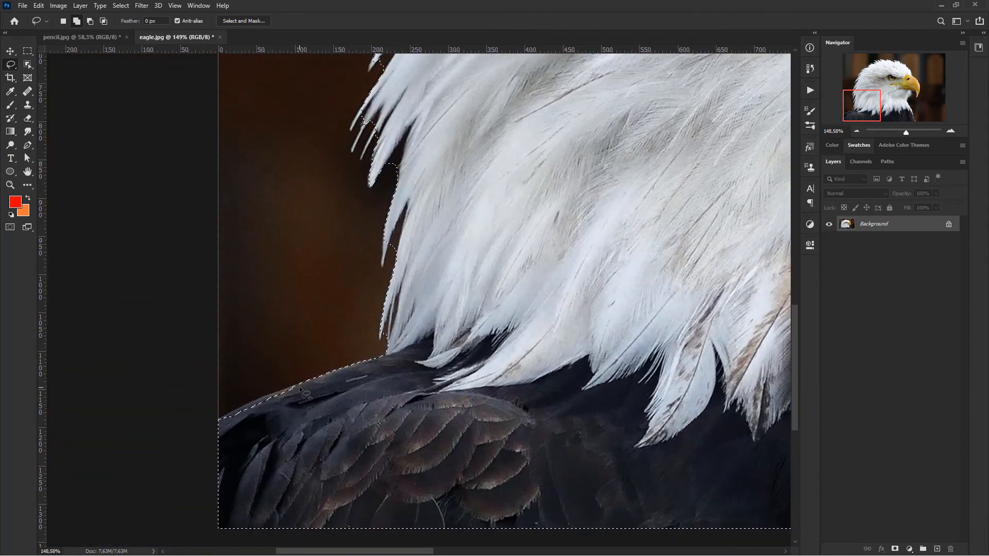
mouse_move(300, 388)
left_mouse_down()
mouse_move(212, 434)
mouse_move(240, 424)
left_mouse_up()
scroll(387, 397, "down", 6)
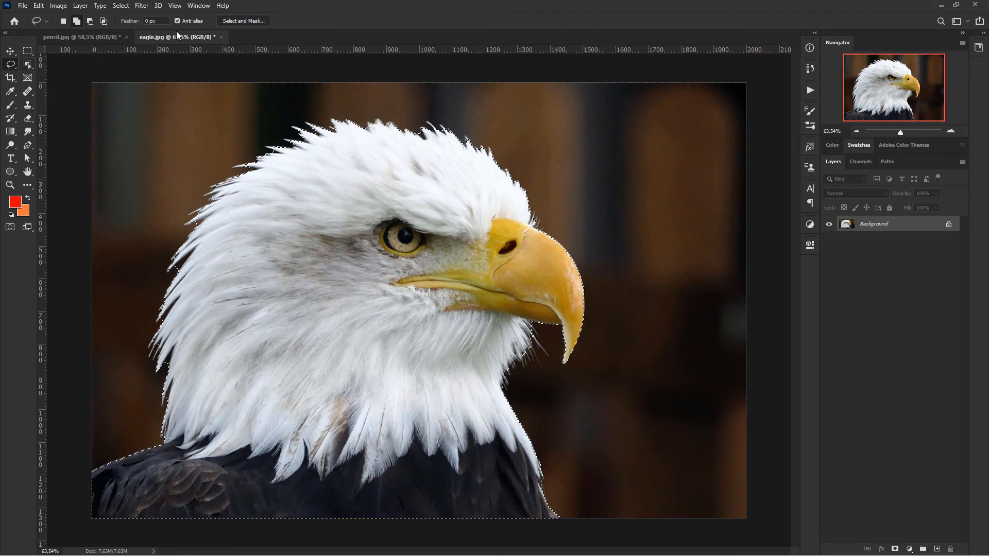
Open the eagle selection in Select and Mask and set the Overlay colour to white (ffffff).
left_click(244, 21)
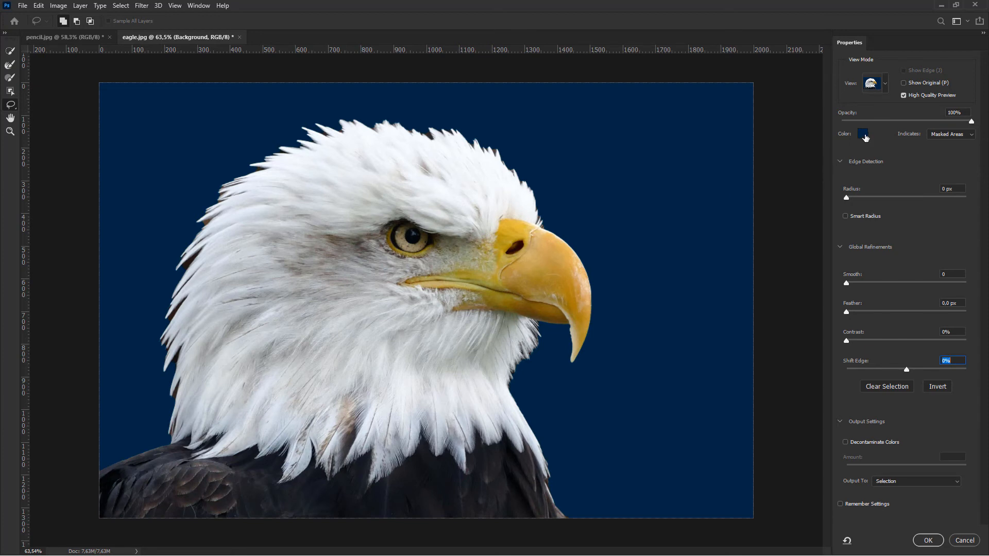
left_click(885, 85)
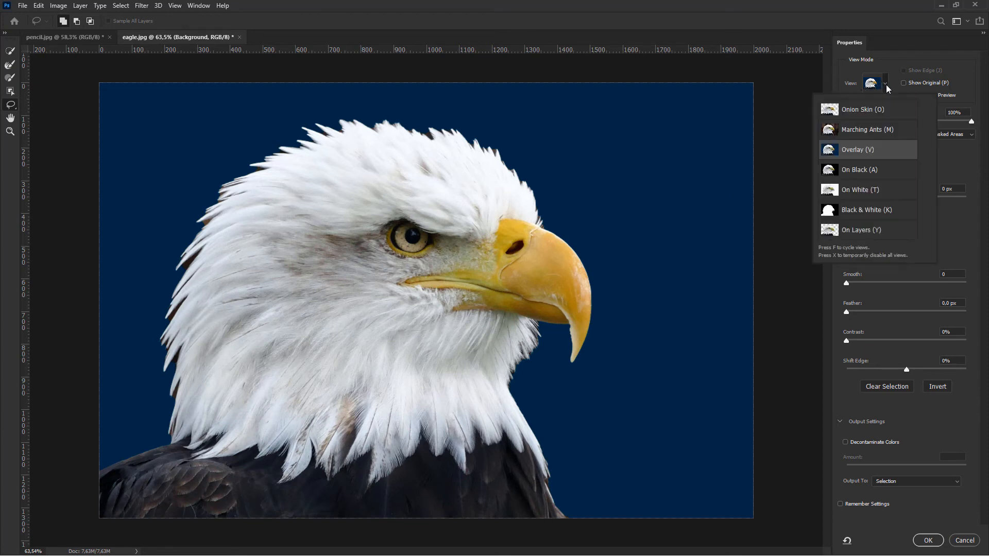
left_click(938, 147)
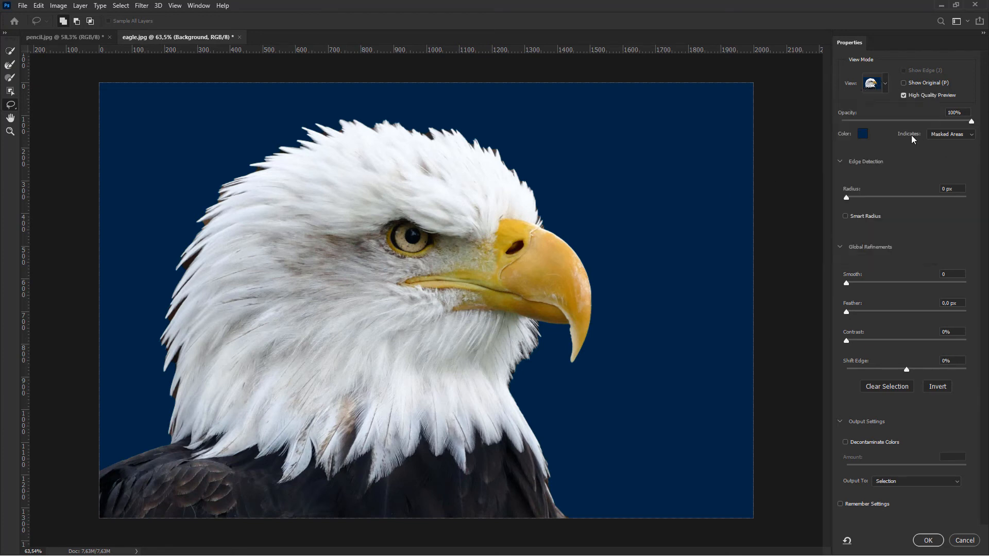
left_click(866, 137)
left_click_drag(467, 392, 385, 361)
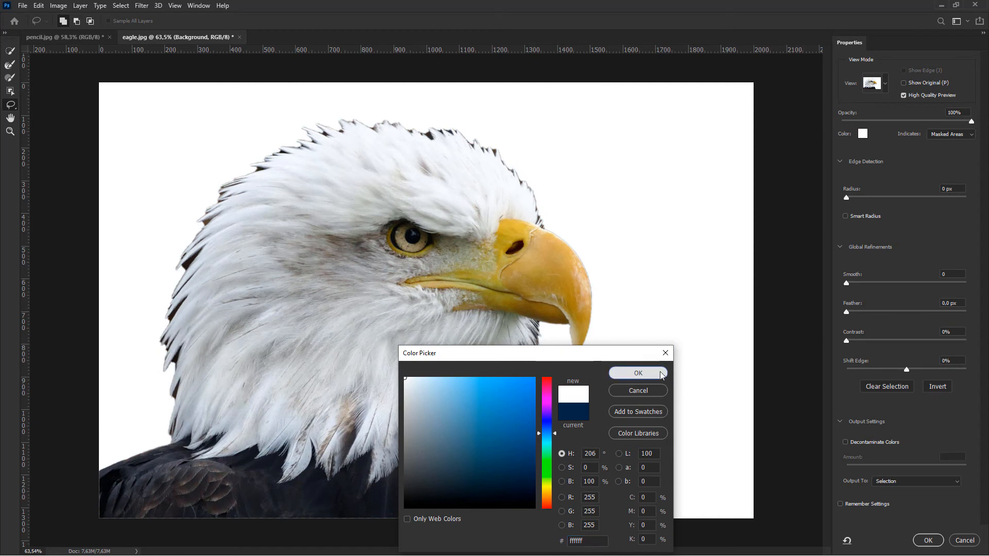
left_click(638, 373)
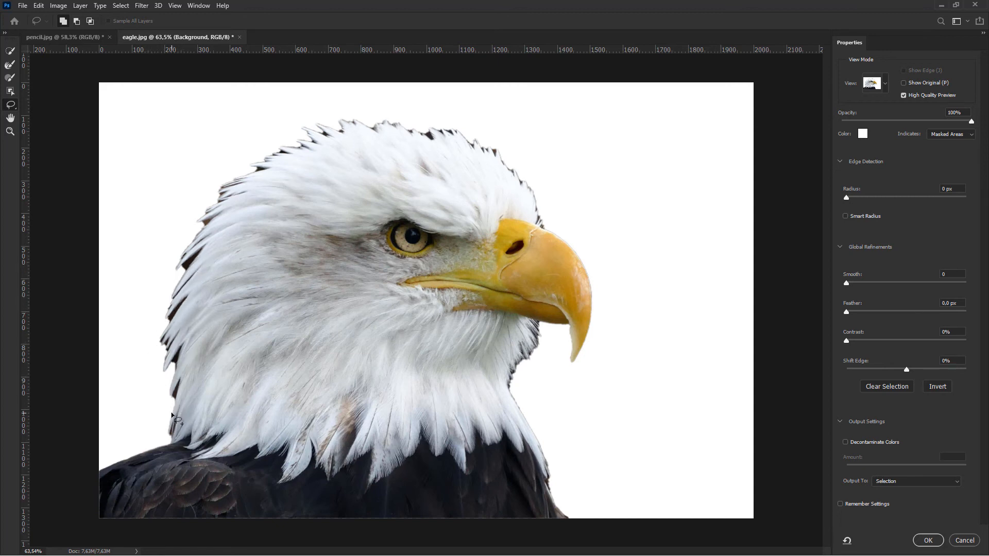
Refine the eagle's feathered edges with the size 30 Refine Edge Brush, and set Smooth to 5 and Shift Edge to -49%.
left_click(10, 65)
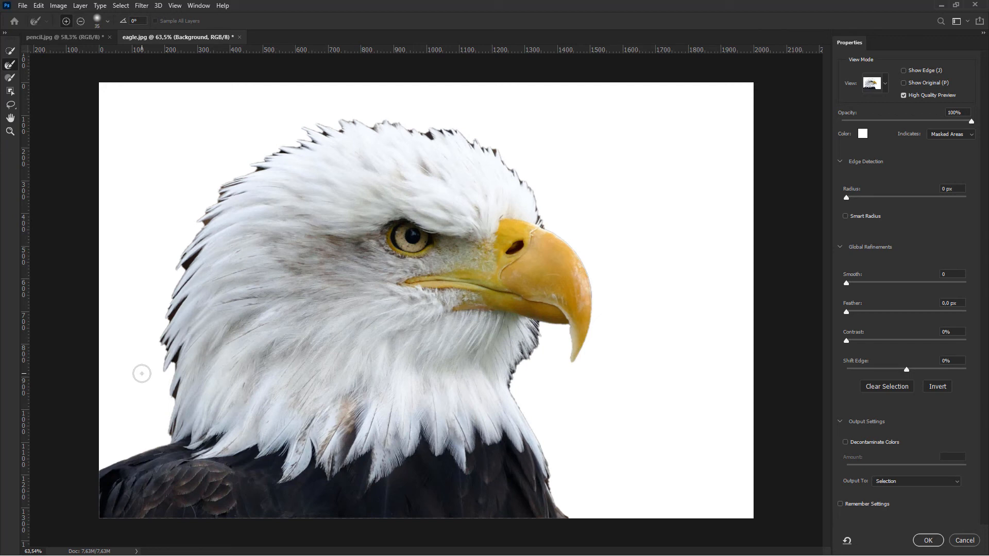
key("bracketright")
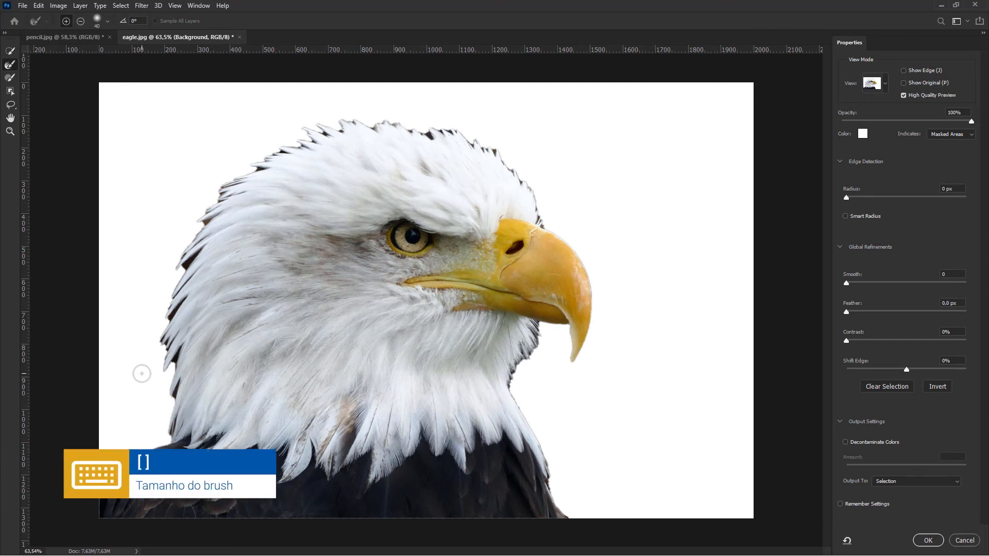
key("bracketleft")
key("bracketleft")
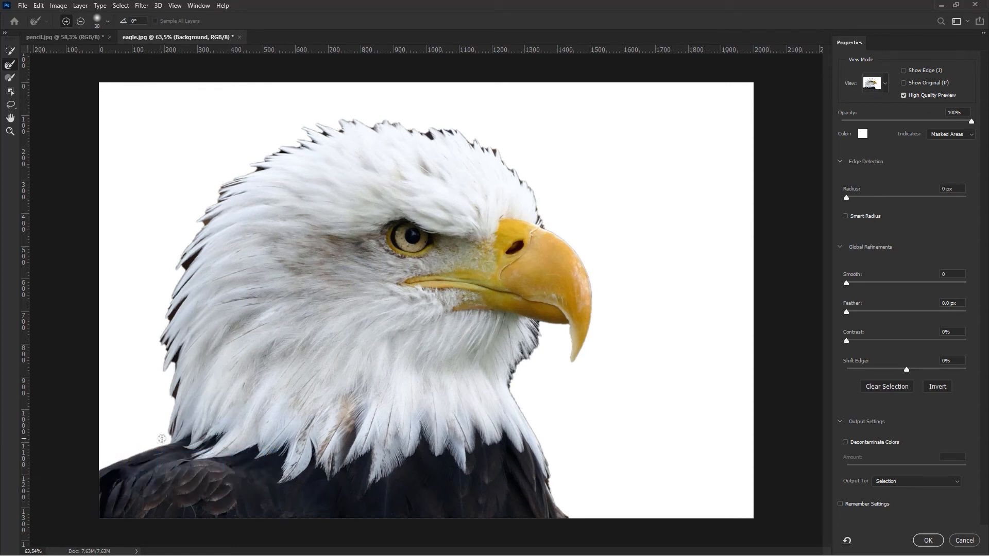
mouse_move(166, 440)
left_mouse_down()
mouse_move(175, 417)
mouse_move(169, 441)
mouse_move(174, 418)
mouse_move(123, 441)
mouse_move(155, 453)
mouse_move(125, 444)
mouse_move(143, 463)
left_mouse_up()
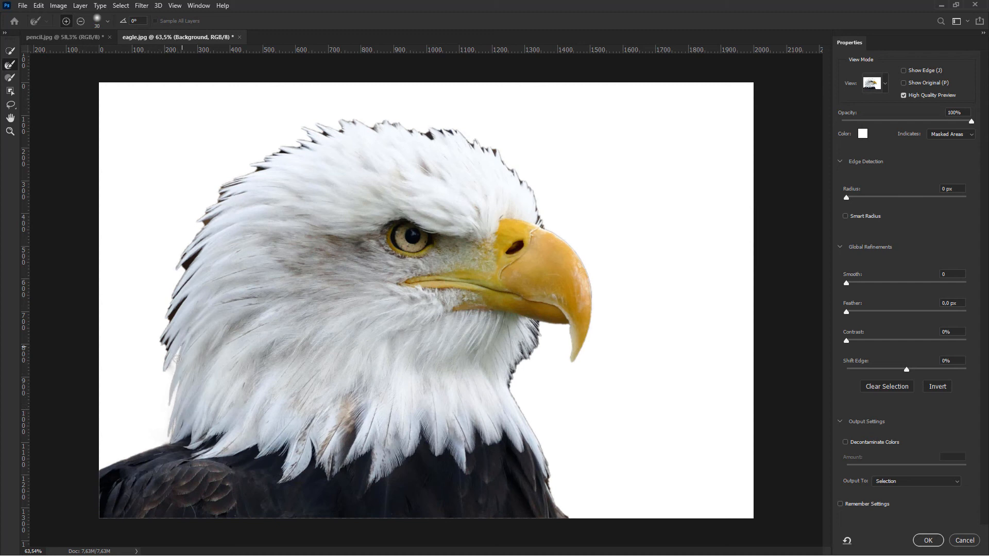
mouse_move(169, 345)
left_mouse_down()
mouse_move(155, 357)
mouse_move(177, 333)
mouse_move(153, 350)
mouse_move(185, 296)
mouse_move(171, 295)
mouse_move(195, 271)
mouse_move(169, 299)
mouse_move(203, 249)
mouse_move(166, 278)
mouse_move(215, 206)
mouse_move(189, 217)
mouse_move(241, 194)
mouse_move(208, 207)
mouse_move(234, 178)
mouse_move(263, 168)
mouse_move(234, 175)
mouse_move(263, 166)
mouse_move(253, 157)
mouse_move(286, 155)
mouse_move(271, 146)
mouse_move(309, 147)
mouse_move(292, 139)
mouse_move(315, 141)
mouse_move(292, 122)
mouse_move(324, 134)
mouse_move(294, 123)
mouse_move(307, 139)
mouse_move(295, 128)
mouse_move(367, 129)
mouse_move(344, 117)
mouse_move(416, 130)
mouse_move(411, 137)
mouse_move(428, 126)
mouse_move(434, 138)
mouse_move(429, 124)
mouse_move(479, 147)
mouse_move(464, 132)
mouse_move(495, 147)
mouse_move(544, 223)
left_mouse_up()
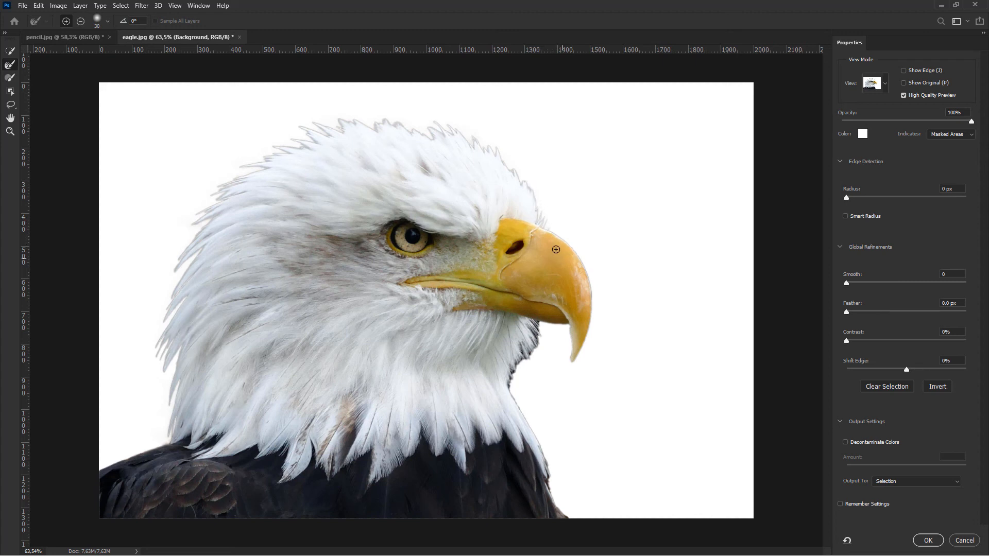
mouse_move(555, 353)
left_mouse_down()
mouse_move(529, 324)
mouse_move(546, 350)
mouse_move(531, 335)
mouse_move(540, 360)
mouse_move(529, 341)
mouse_move(528, 364)
mouse_move(520, 348)
mouse_move(528, 368)
mouse_move(521, 344)
mouse_move(532, 371)
mouse_move(518, 358)
mouse_move(508, 382)
mouse_move(554, 476)
mouse_move(533, 422)
left_mouse_up()
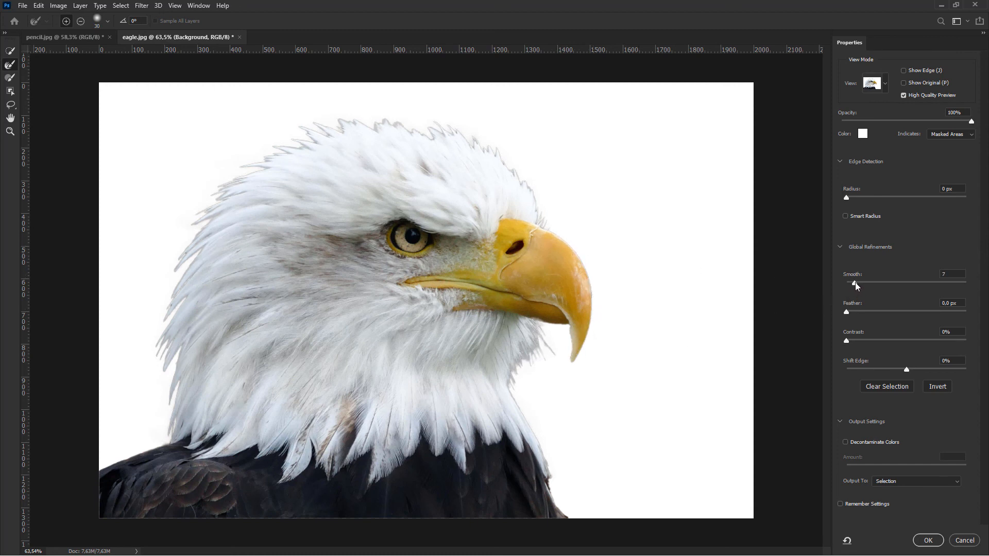
left_click_drag(852, 283, 852, 282)
left_click_drag(906, 370, 877, 375)
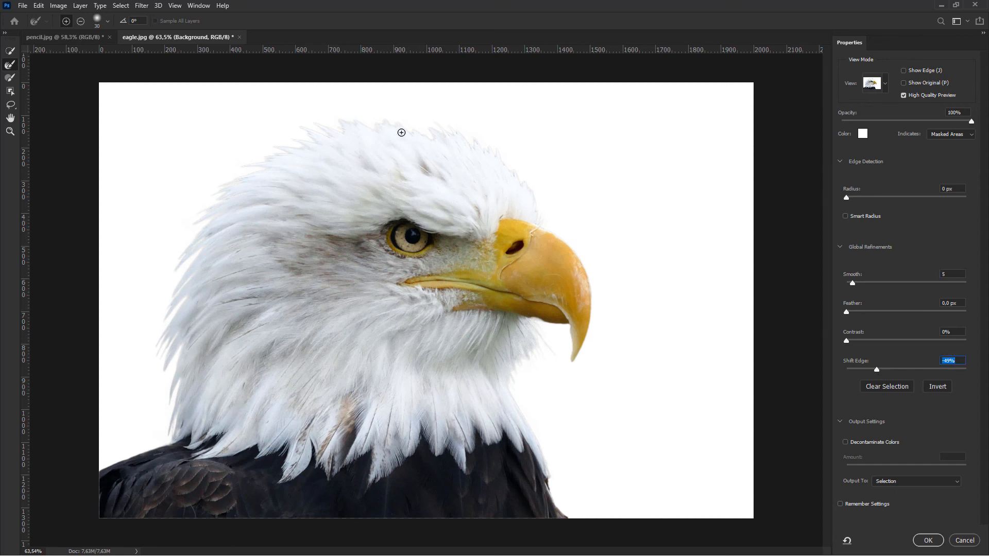
Output the refined selection as New Layer with Layer Mask, and inspect the resulting mask on its own.
left_click(913, 481)
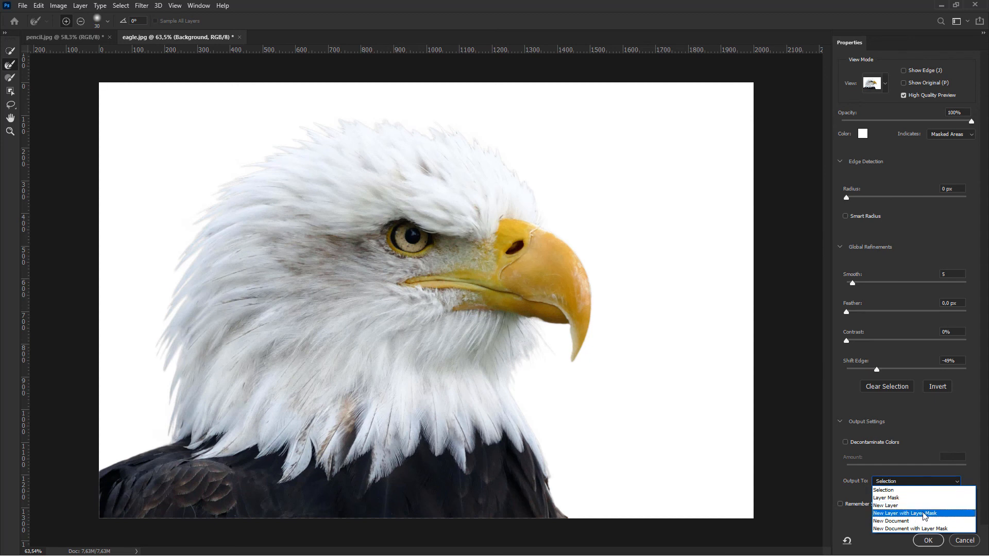
left_click(923, 514)
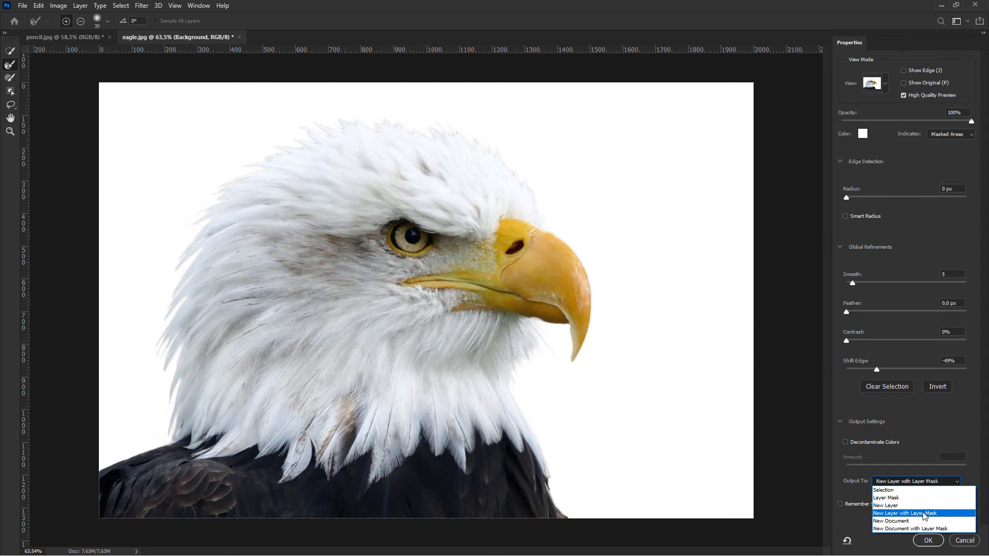
left_click(928, 540)
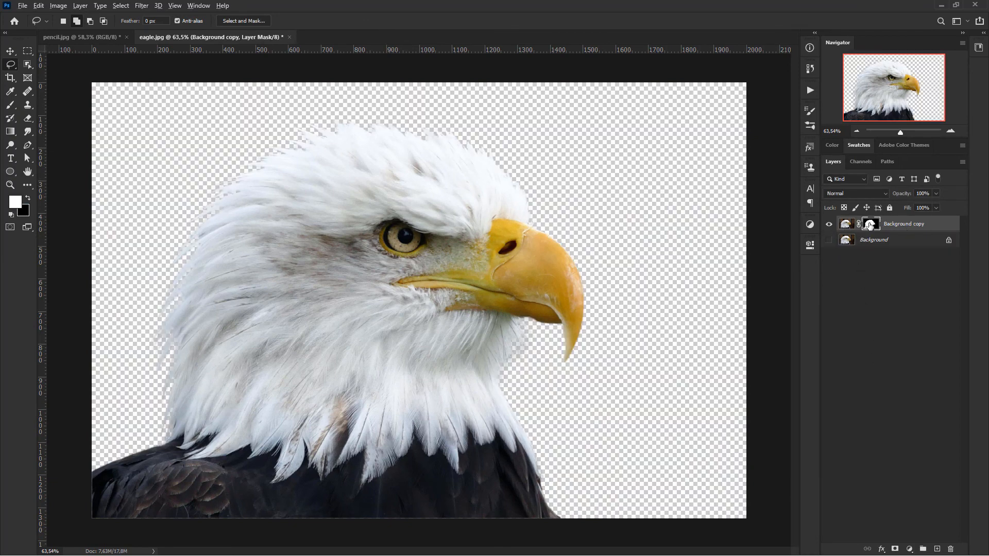
left_click(869, 224, "alt")
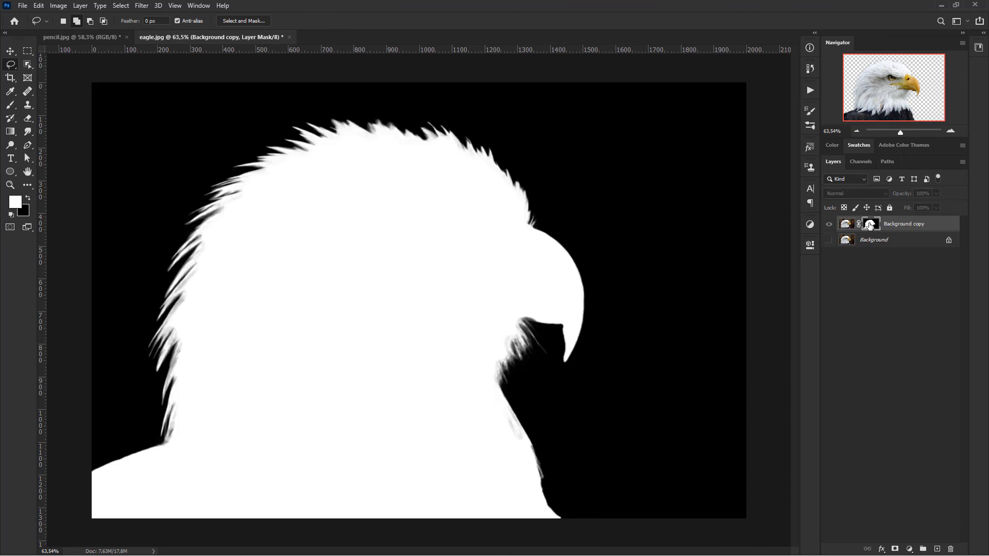
left_click(869, 224, "alt")
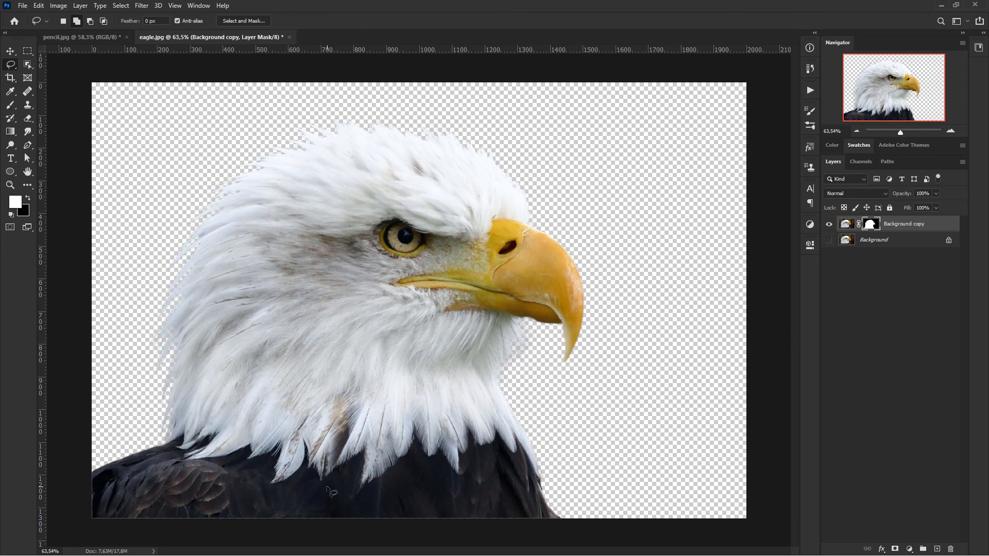
Place the sky image from the T34_Recorte rápido folder into the eagle document, and move its layer below the masked eagle.
key("super")
mouse_move(105, 547)
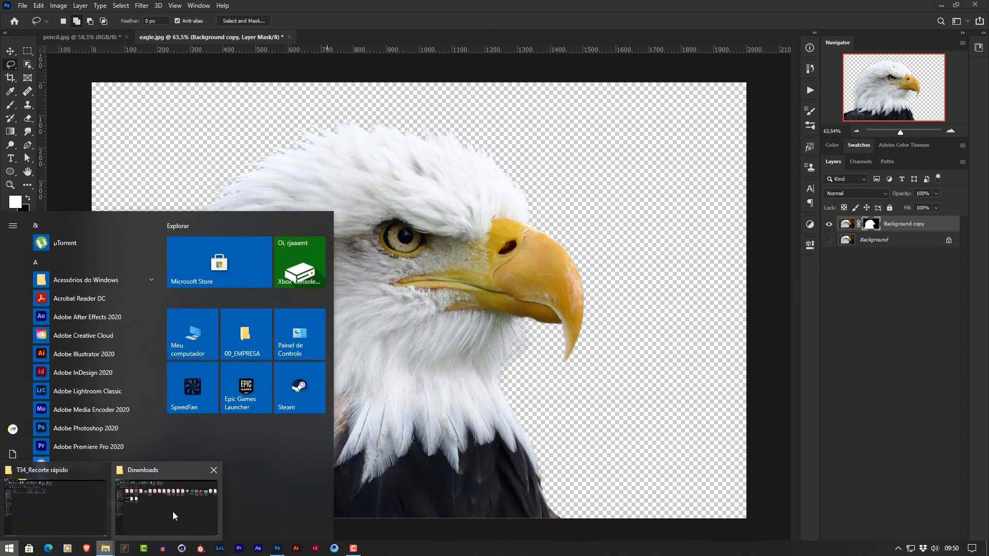
left_click(85, 517)
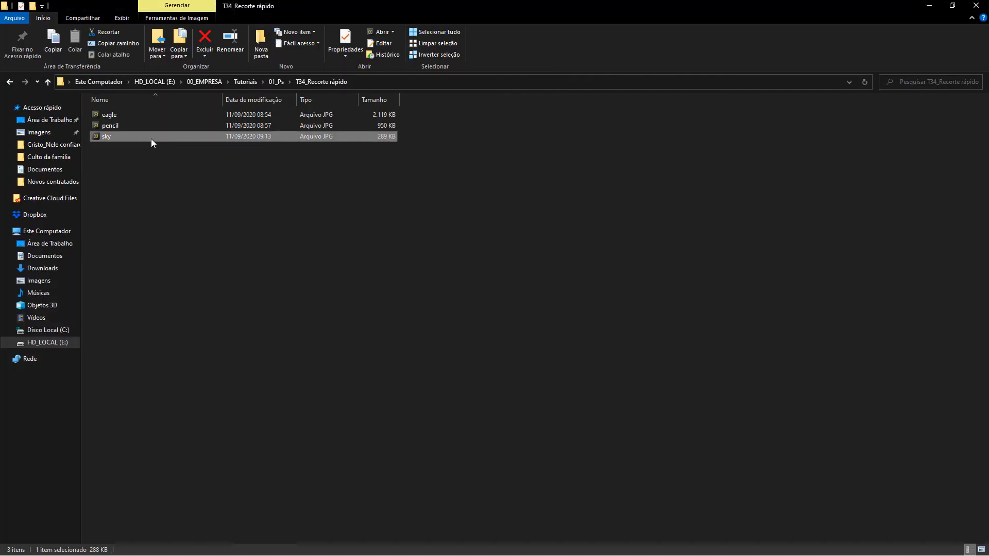
left_click_drag(150, 138, 322, 494)
left_click_drag(427, 4, 583, 103)
left_click_drag(444, 239, 211, 177)
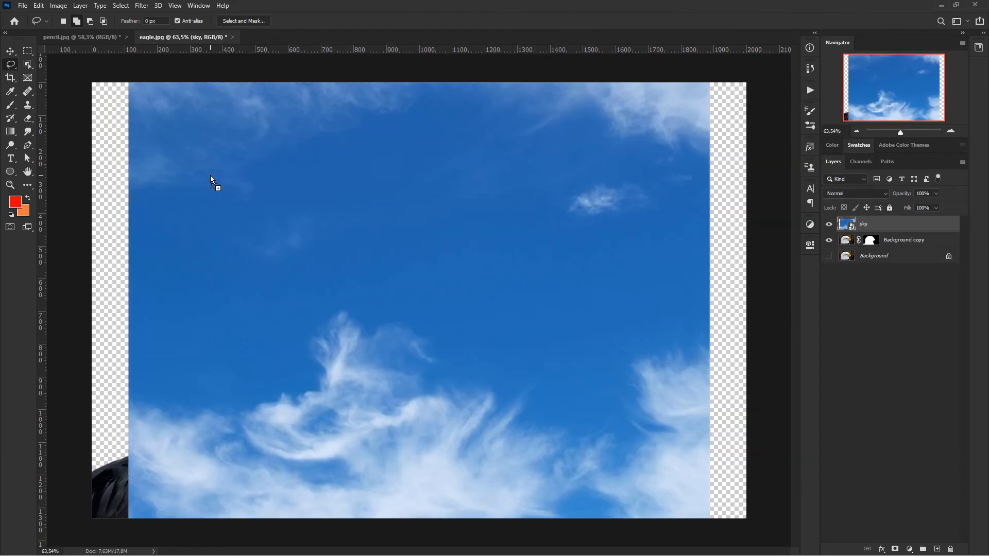
scroll(411, 260, "down", 3)
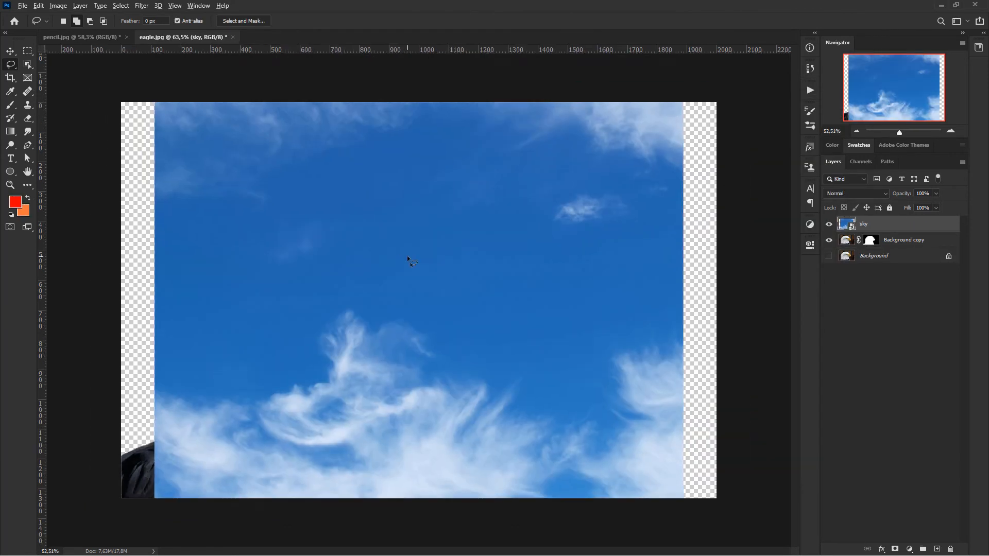
left_click_drag(915, 228, 914, 248)
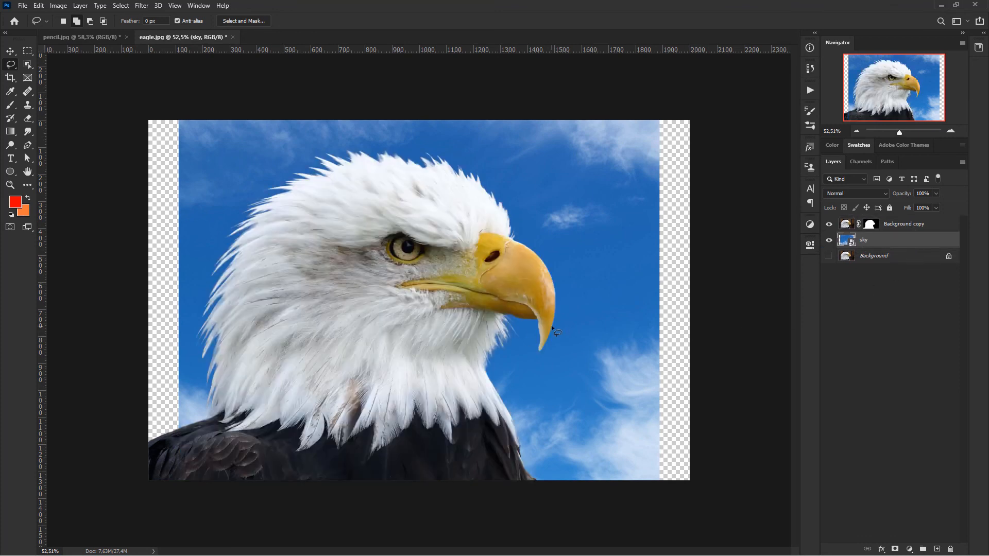
Scale the sky layer proportionally to 67.58% so it covers the whole canvas.
key("ctrl+t")
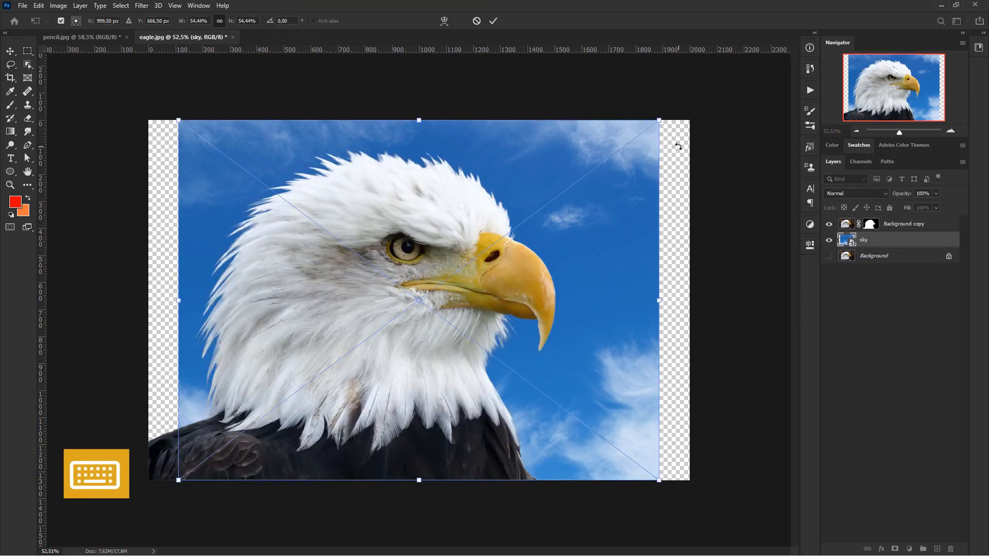
left_click_drag(658, 120, 735, 99)
key("Return")
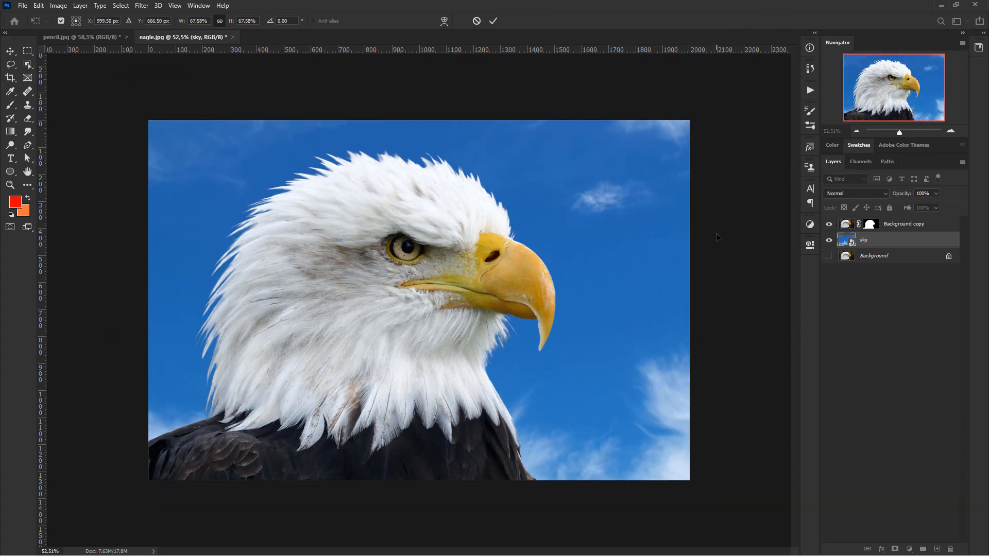
Shift the sky image slightly downward behind the eagle, deselect all layers, and inspect the cutout edges around the beak and neck.
key("l")
key("v")
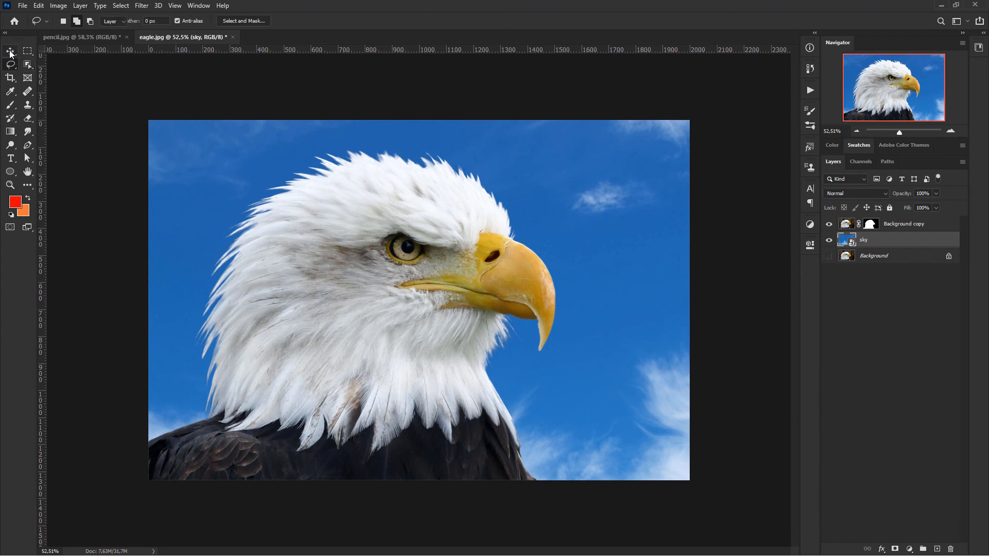
left_click_drag(596, 314, 596, 332)
left_click(889, 306)
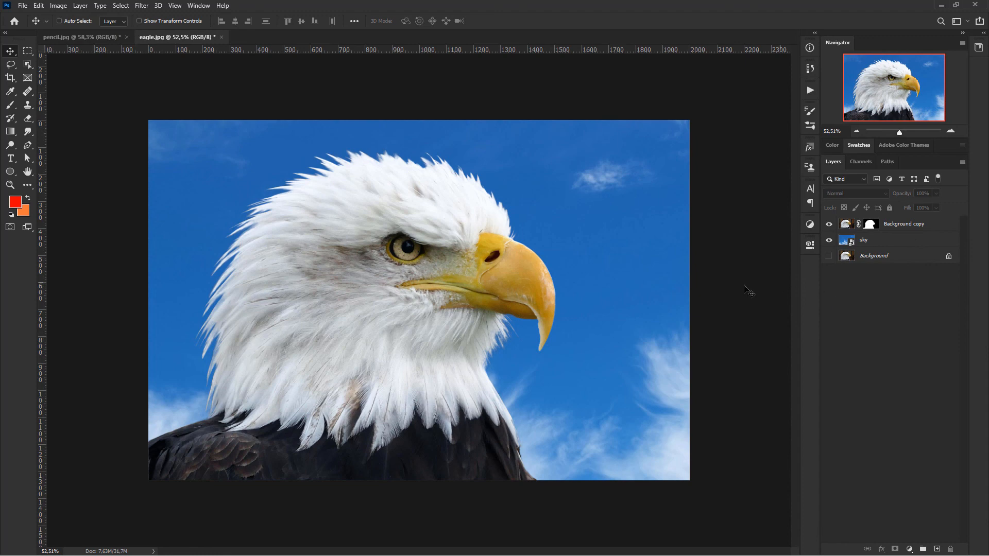
scroll(499, 340, "up", 5)
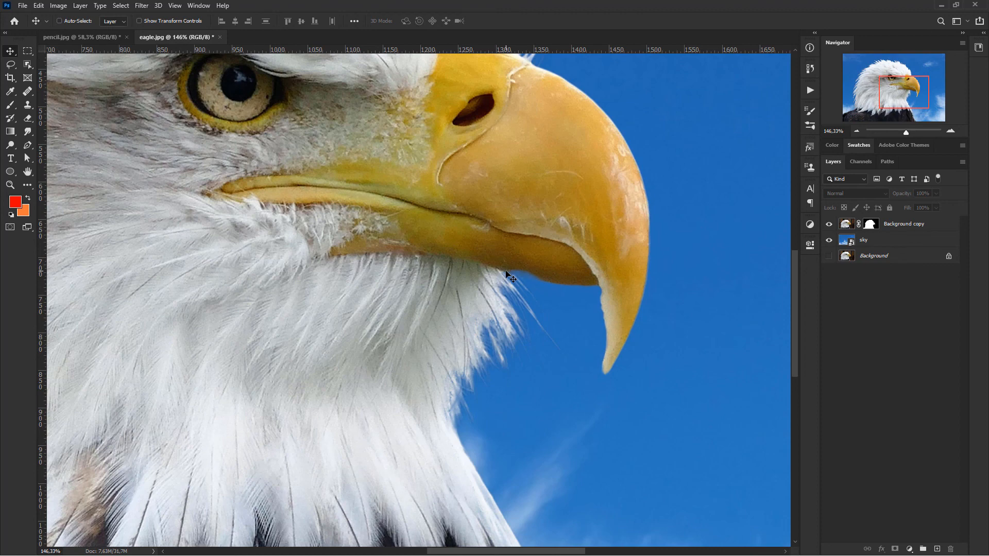
scroll(553, 286, "down", 4)
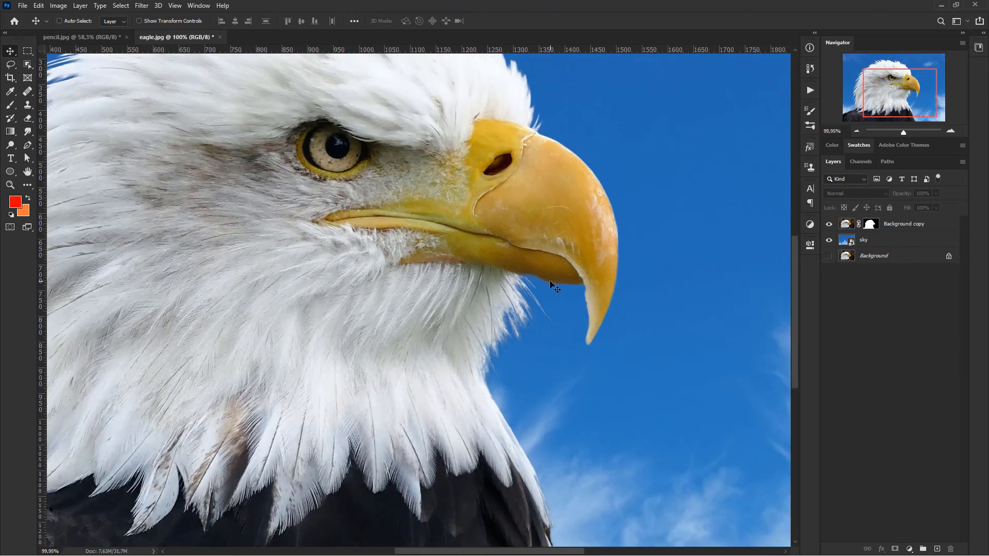
scroll(541, 399, "up", 1)
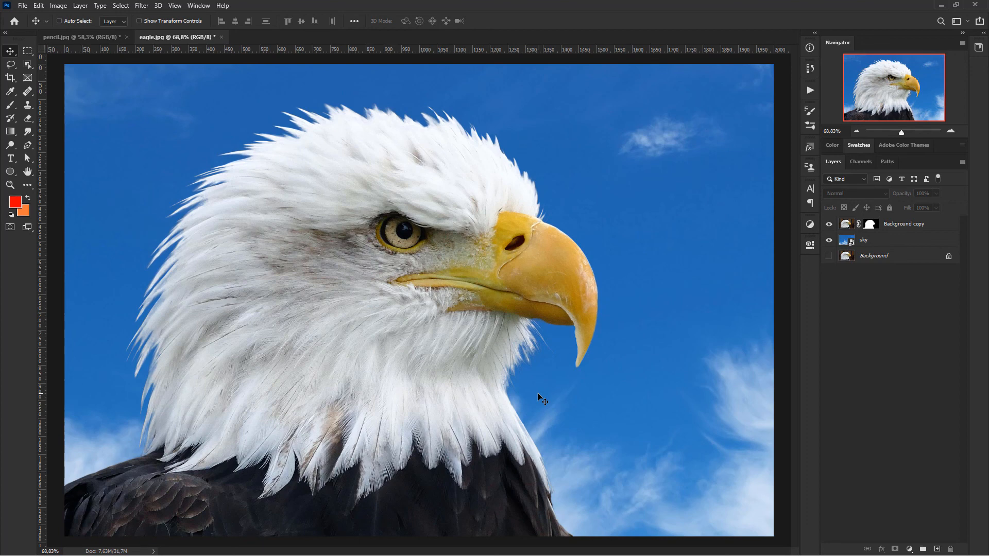
scroll(541, 400, "down", 1)
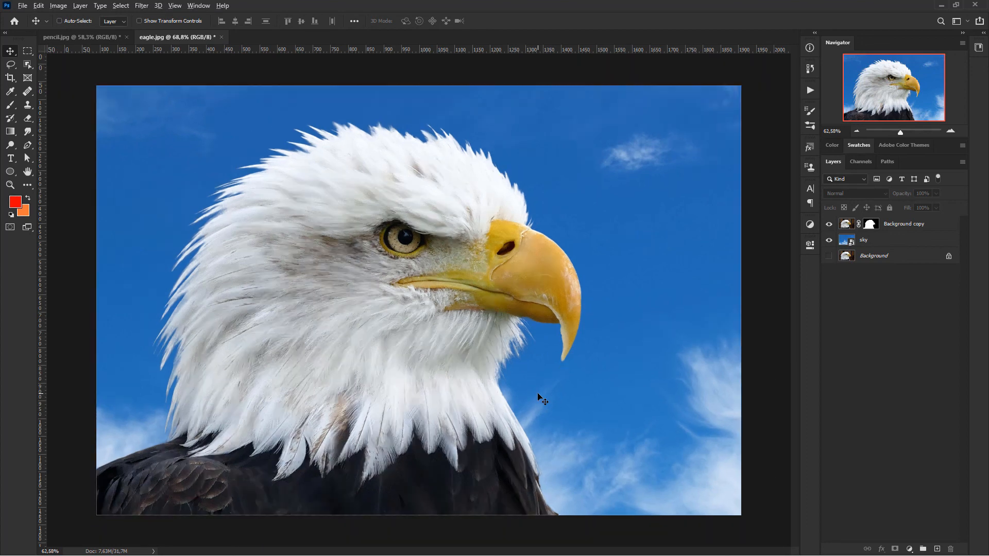